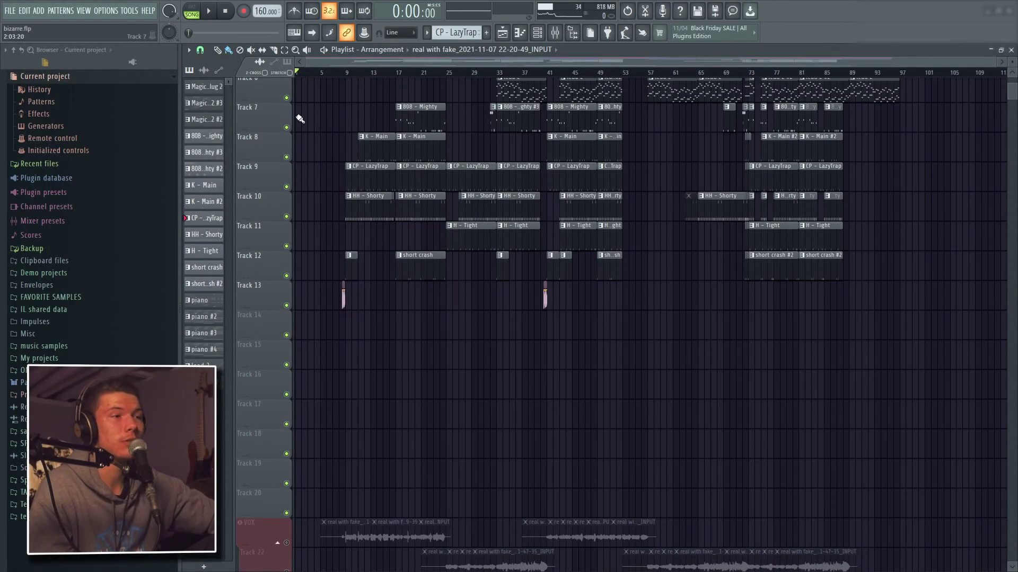
Play the whole arrangement from the start, then stop it
{"action": "key", "text": "space"}
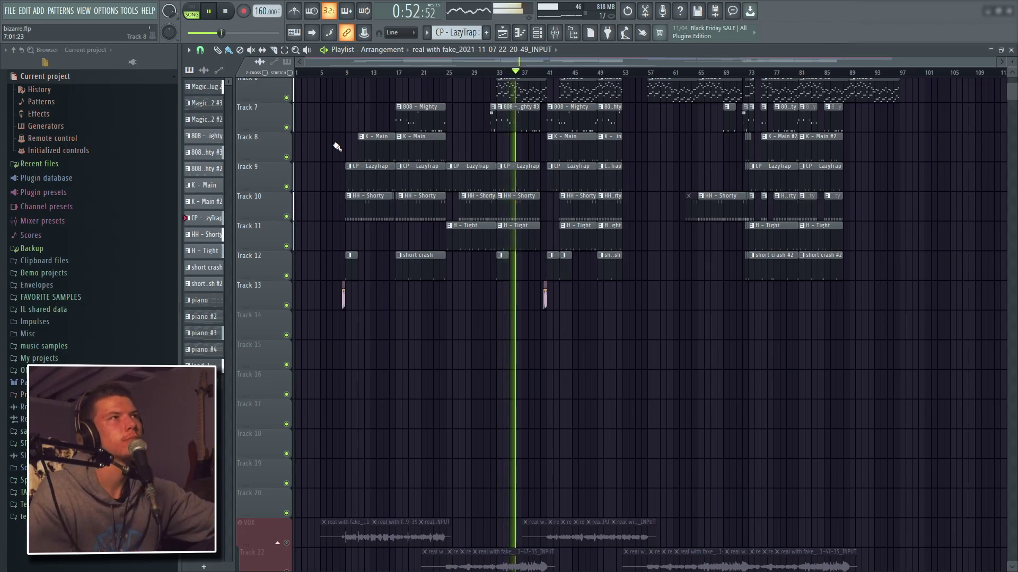
{"action": "key", "text": "space"}
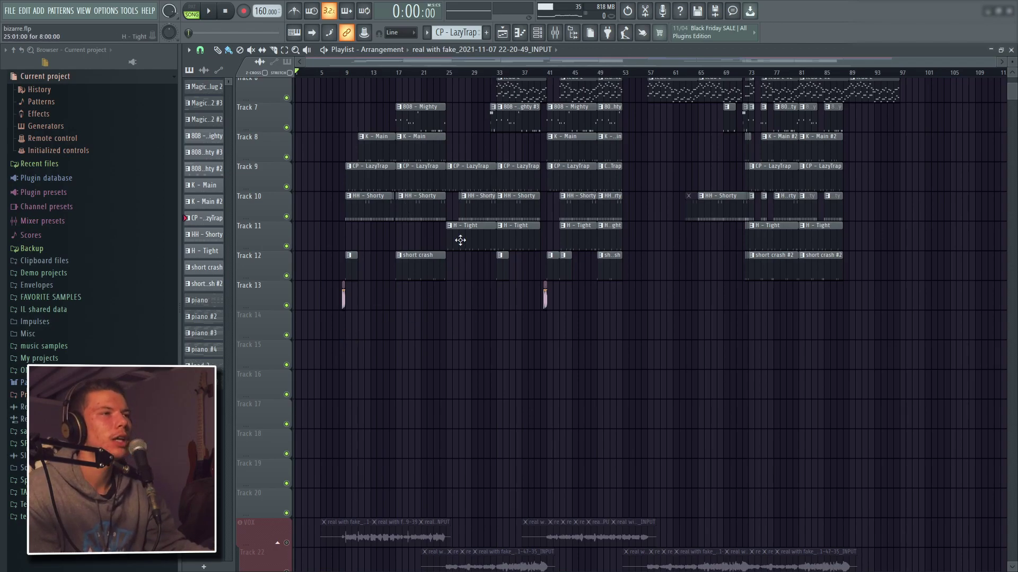
{"action": "scroll", "coordinate": [331, 180], "scroll_direction": "up", "scroll_amount": 4}
{"action": "scroll", "coordinate": [330, 170], "scroll_direction": "up", "scroll_amount": 5}
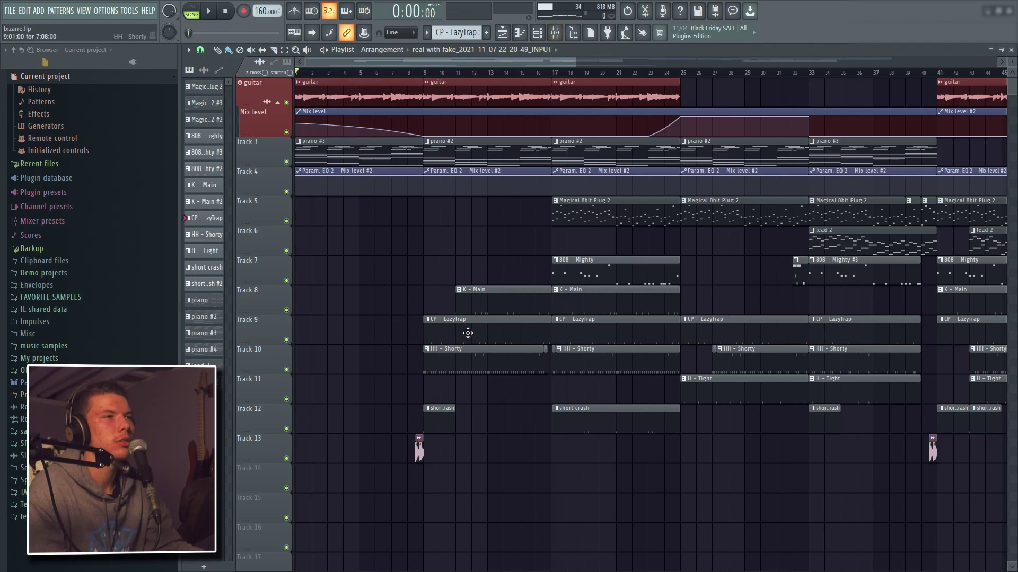
In the mixer, solo the guitar track and then the Juno Piano track, playing each alone
{"action": "left_click", "coordinate": [554, 33]}
{"action": "right_click", "coordinate": [476, 392]}
{"action": "key", "text": "space"}
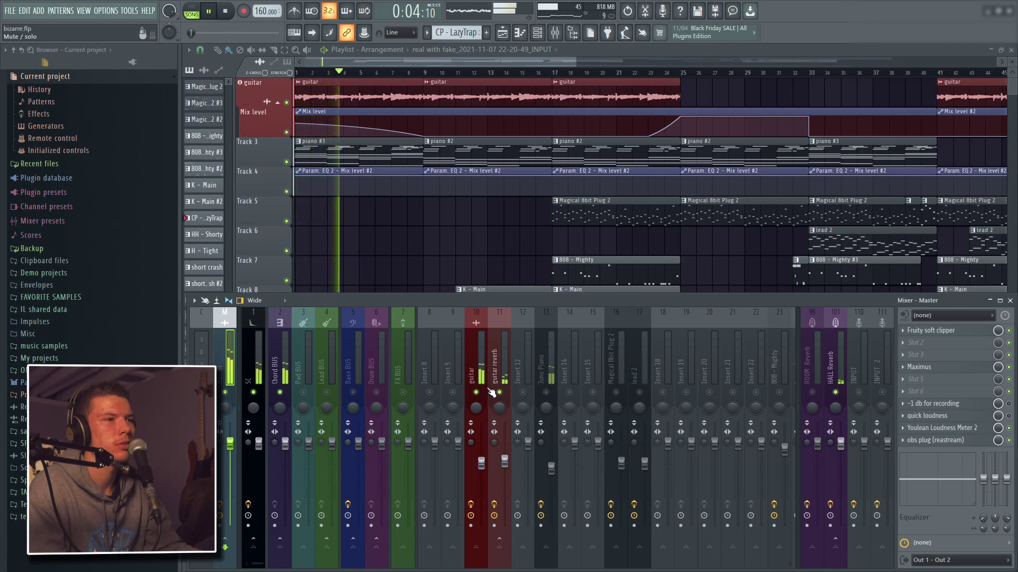
{"action": "key", "text": "space"}
{"action": "right_click", "coordinate": [546, 393]}
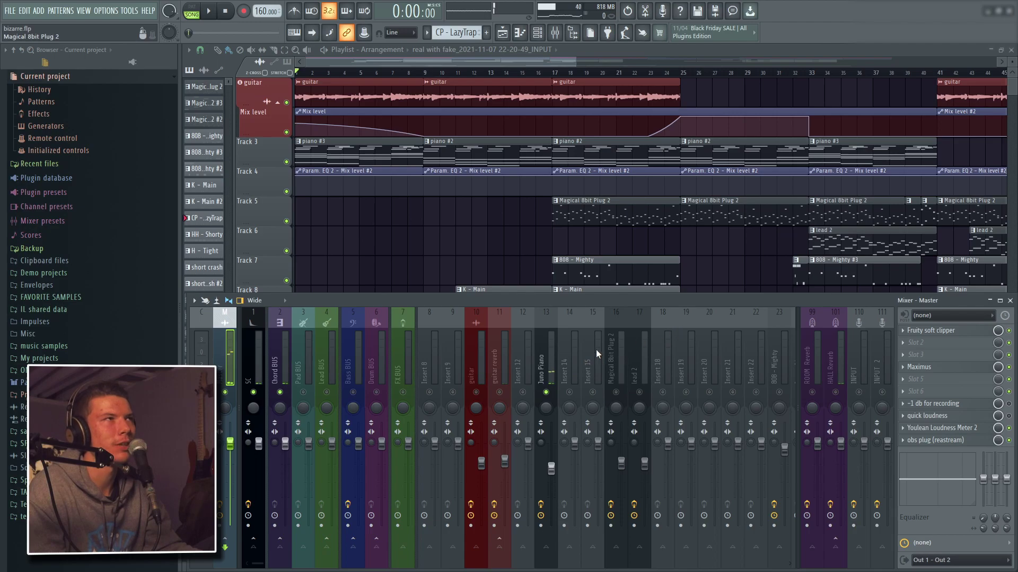
{"action": "key", "text": "space"}
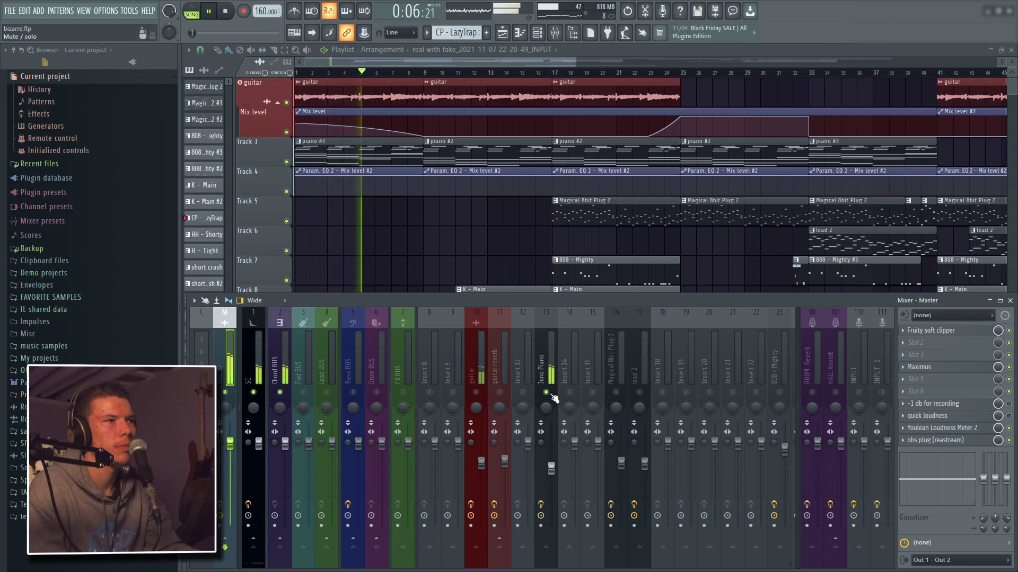
{"action": "key", "text": "space"}
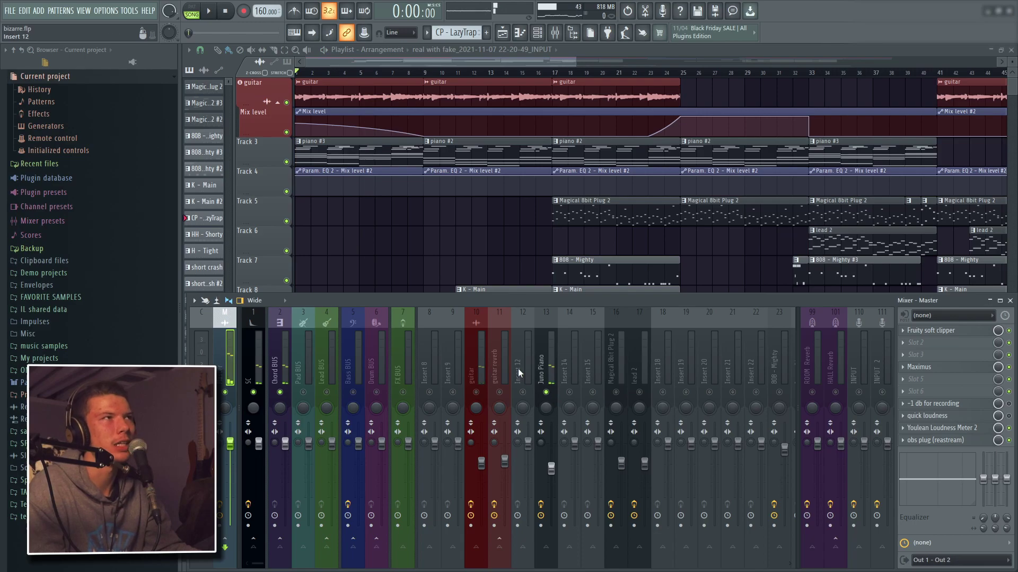
Set the song position to bar 17 and play the song from there
{"action": "key", "text": "F9"}
{"action": "mouse_move", "coordinate": [409, 72]}
{"action": "left_mouse_down"}
{"action": "mouse_move", "coordinate": [655, 125]}
{"action": "mouse_move", "coordinate": [568, 123]}
{"action": "left_mouse_up"}
{"action": "left_click_drag", "start_coordinate": [567, 74], "coordinate": [552, 75]}
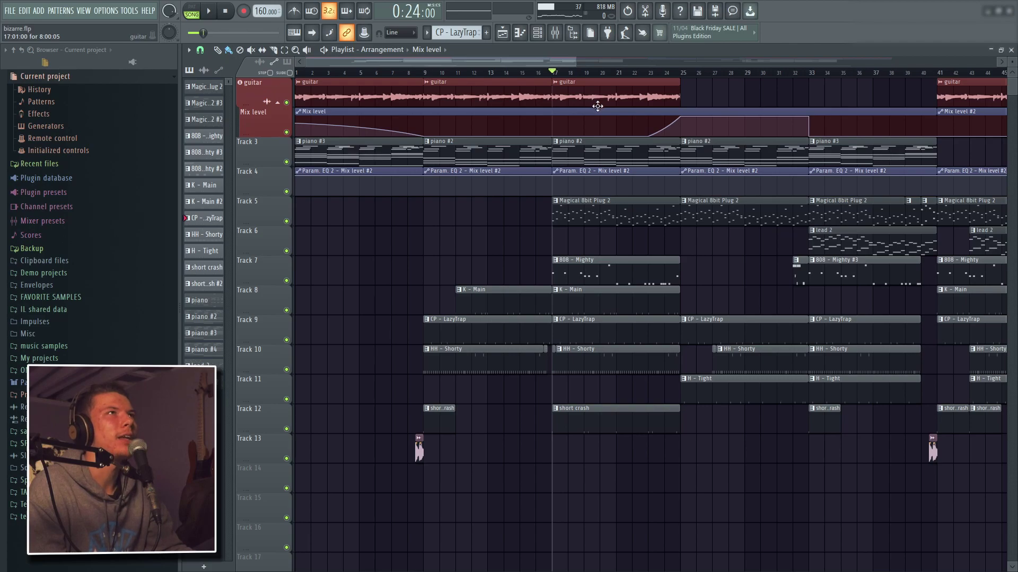
{"action": "left_click", "coordinate": [557, 39]}
{"action": "key", "text": "space"}
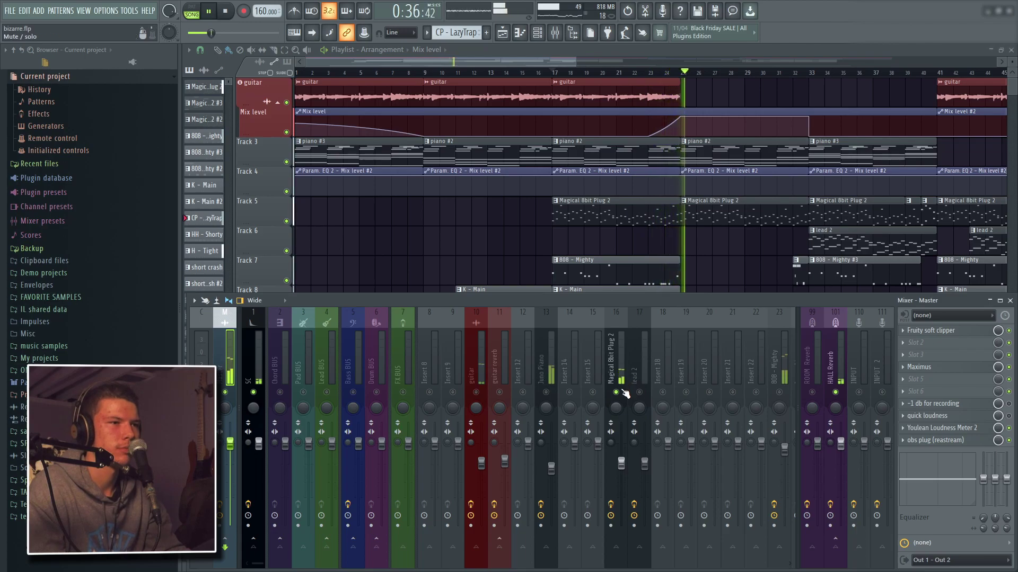
{"action": "key", "text": "space"}
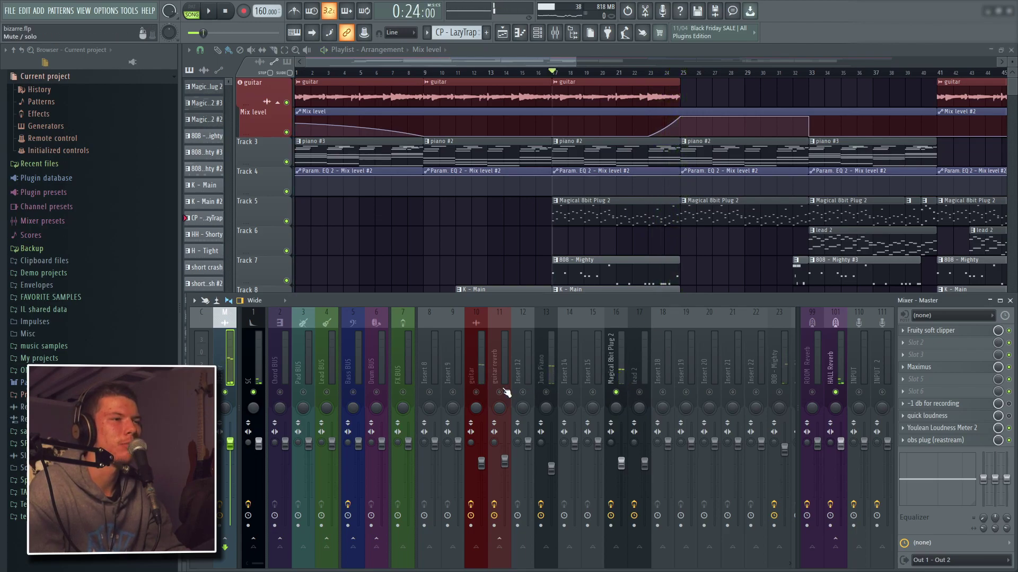
Select the guitar insert and mute the Bass BUS track while playing from bar 17
{"action": "left_click", "coordinate": [487, 395]}
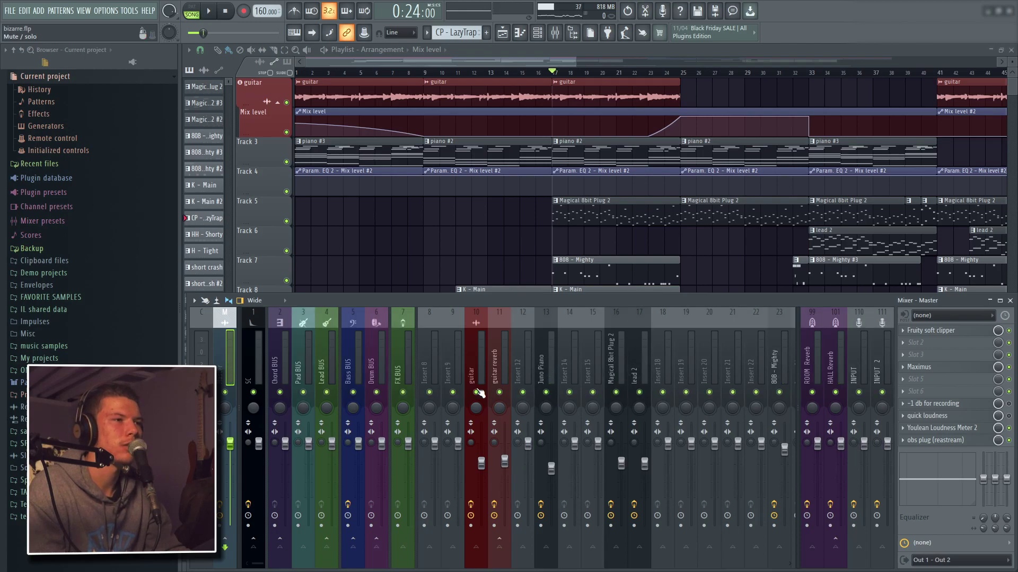
{"action": "key", "text": "space"}
{"action": "left_click", "coordinate": [353, 392]}
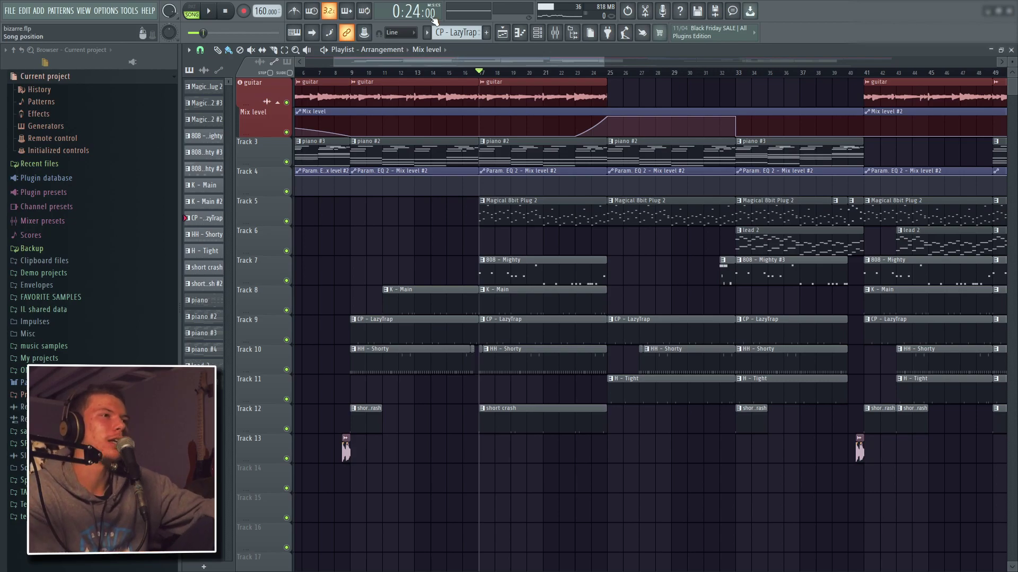
Arm the guitar insert for recording and solo the guitar track while playing from bar 17
{"action": "left_click", "coordinate": [555, 33]}
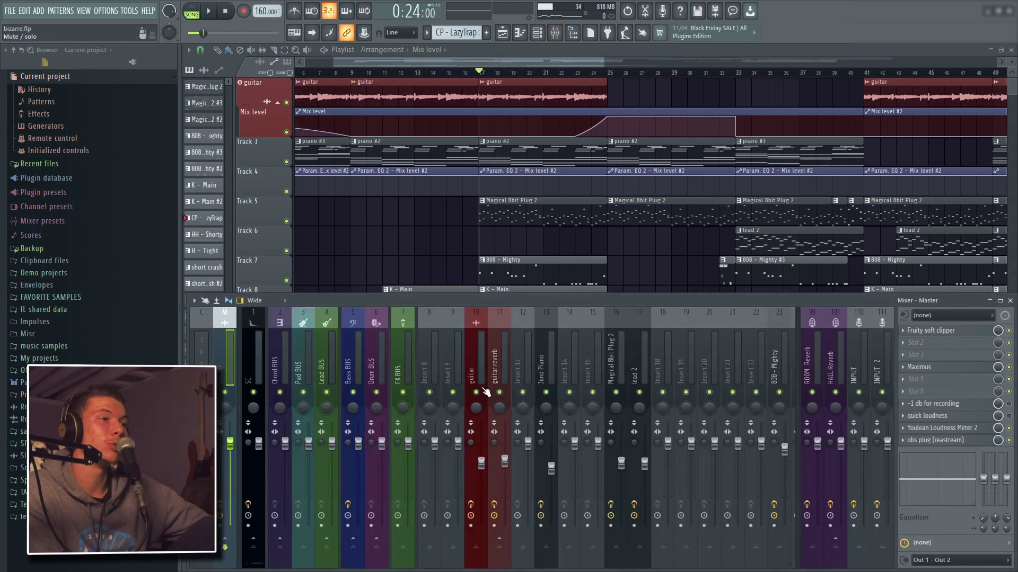
{"action": "left_click", "coordinate": [471, 504]}
{"action": "key", "text": "space"}
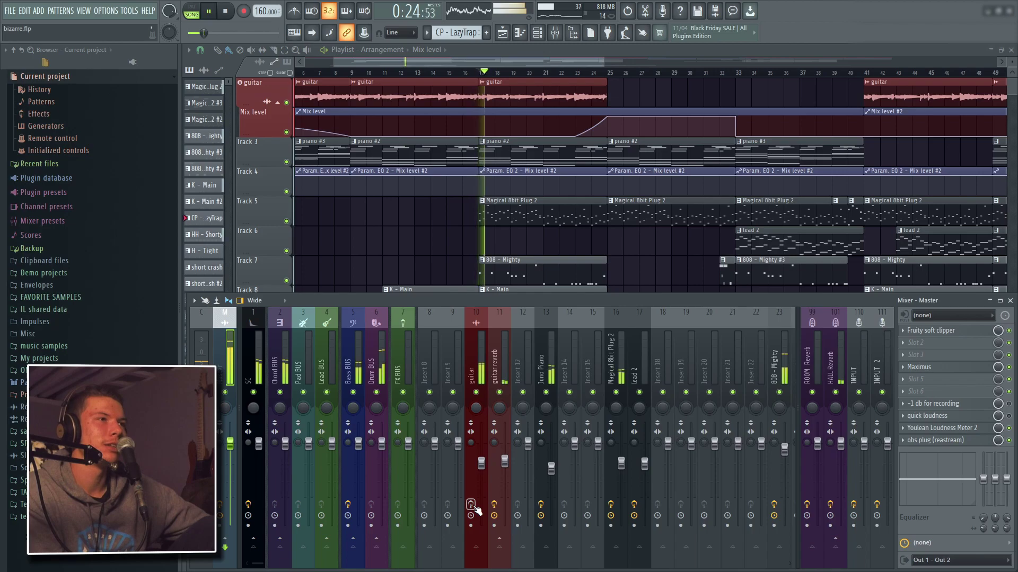
{"action": "right_click", "coordinate": [476, 391]}
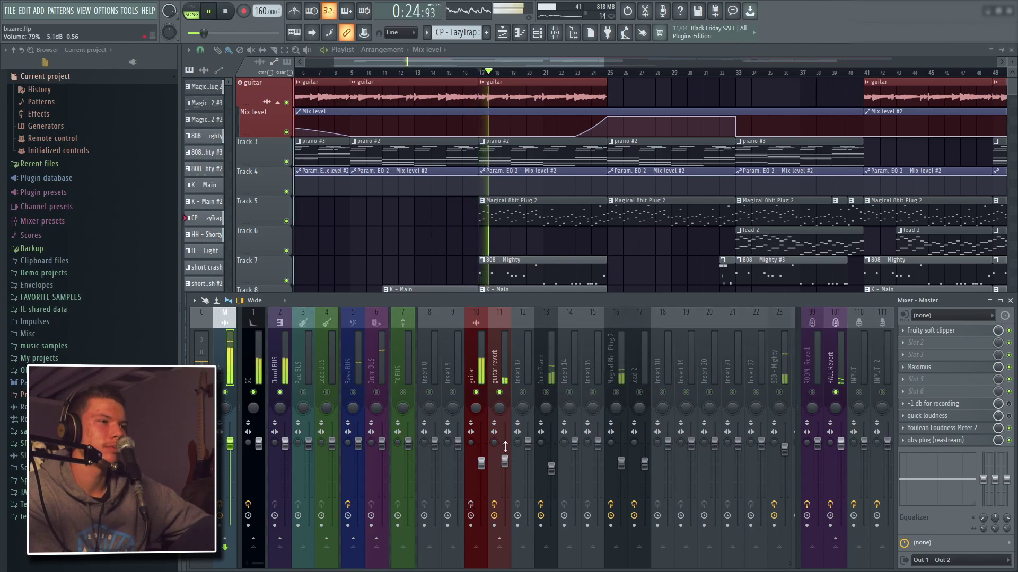
{"action": "key", "text": "space"}
Unmute the guitar reverb return and play the guitar with its reverb
{"action": "left_click", "coordinate": [500, 392]}
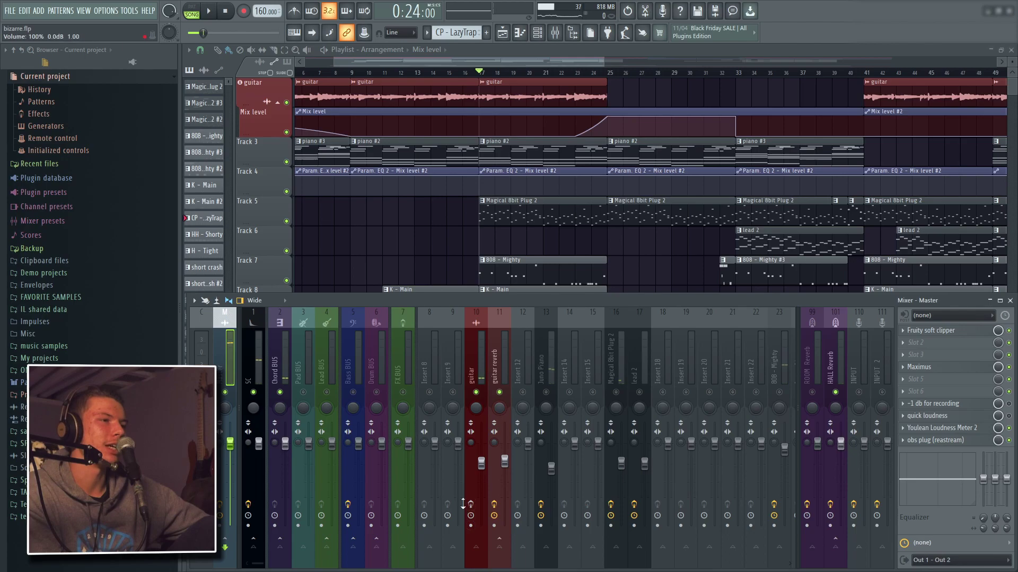
{"action": "key", "text": "space"}
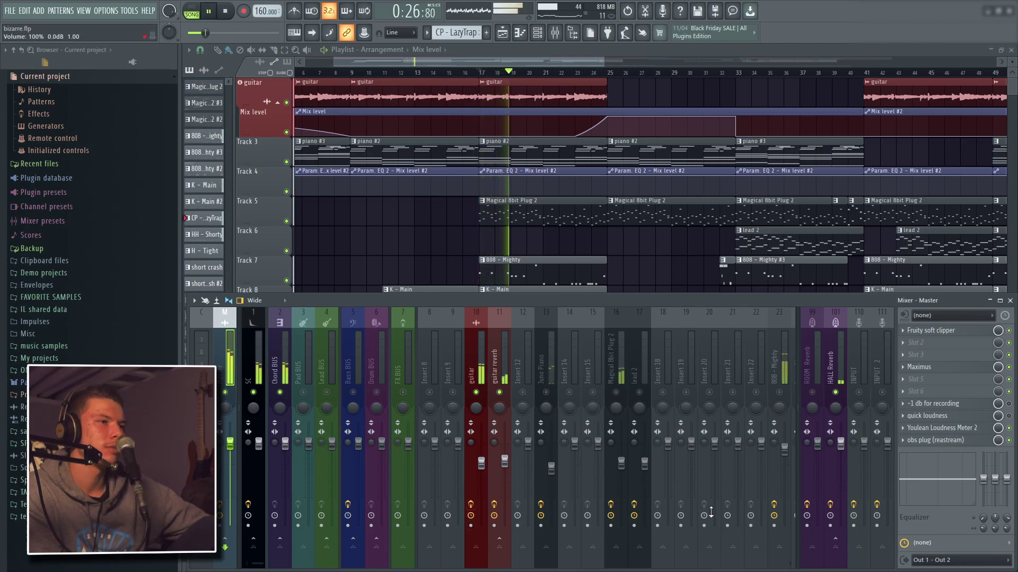
{"action": "key", "text": "space"}
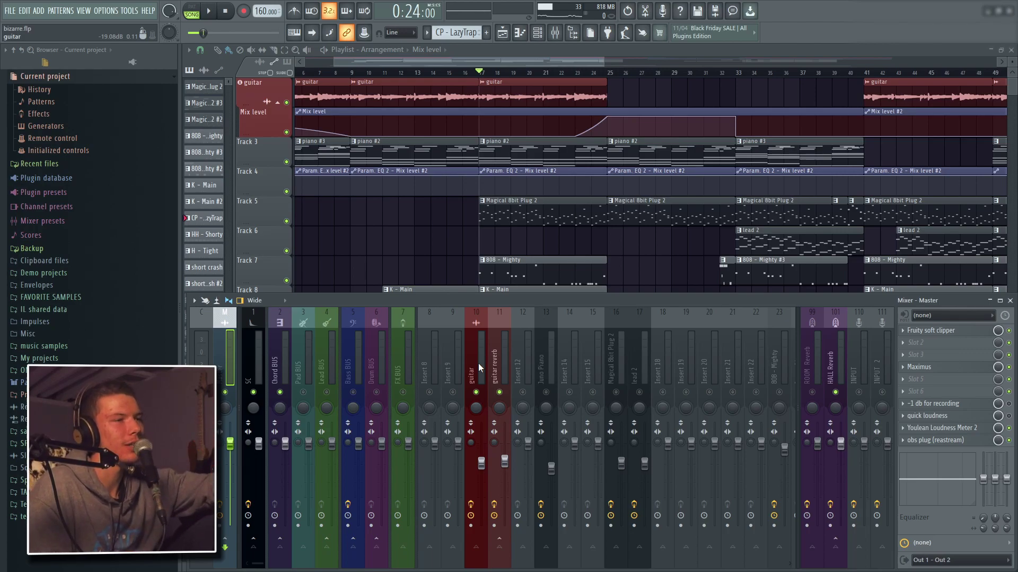
Select the Magical 8bit Plug 2 insert and audition it from bar 17 several times
{"action": "left_click", "coordinate": [623, 398]}
{"action": "key", "text": "space"}
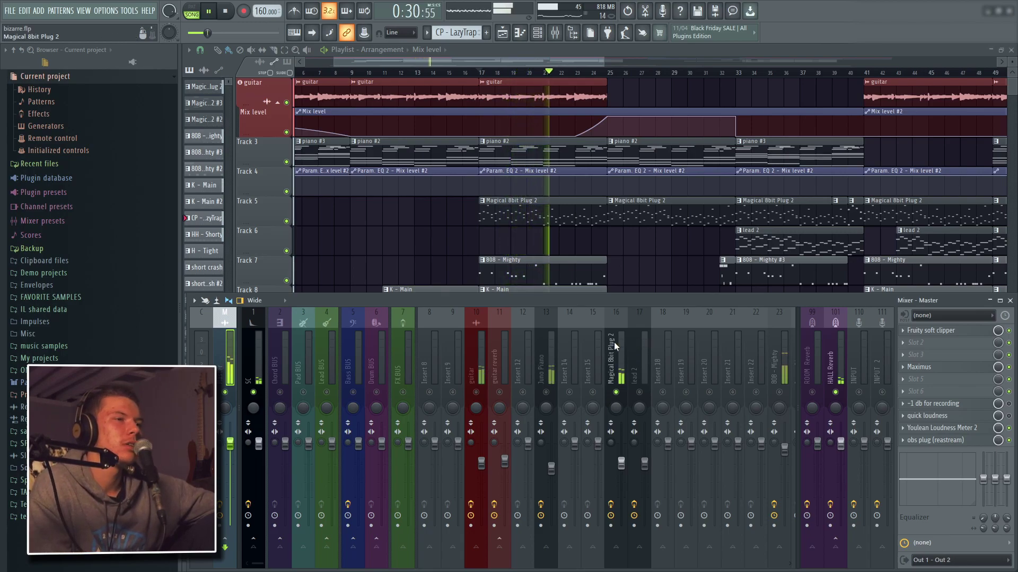
{"action": "key", "text": "space"}
{"action": "key", "text": "space"}
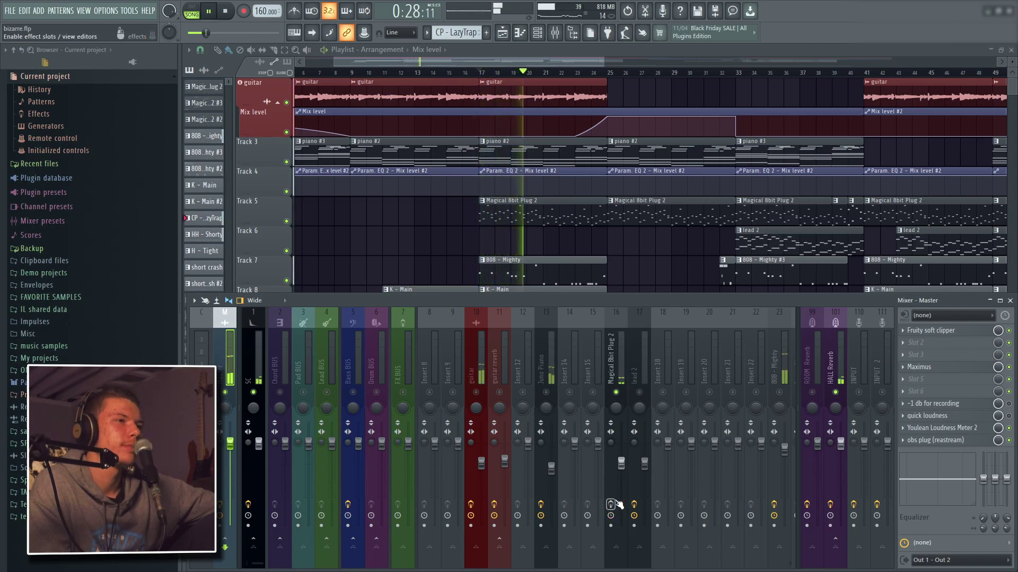
{"action": "key", "text": "space"}
{"action": "key", "text": "space"}
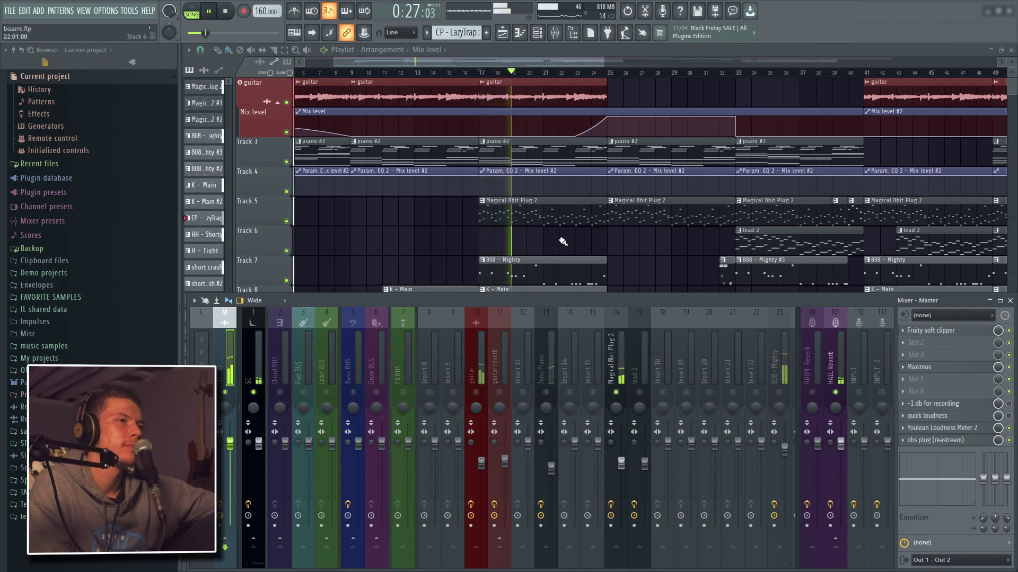
{"action": "key", "text": "space"}
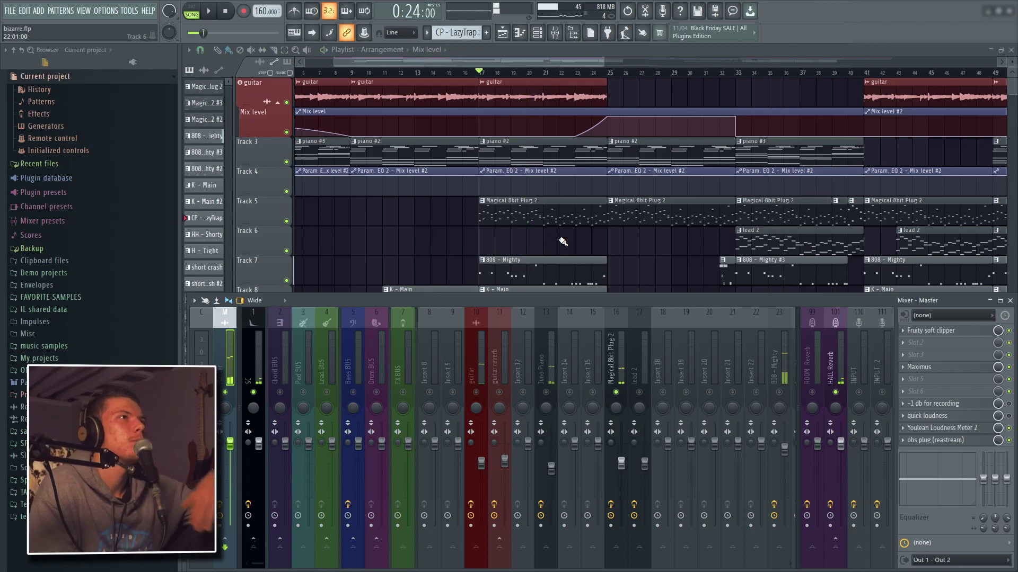
Solo the guitar, unmute Magical 8bit Plug 2 and Lead BUS, and play them together
{"action": "right_click", "coordinate": [476, 392]}
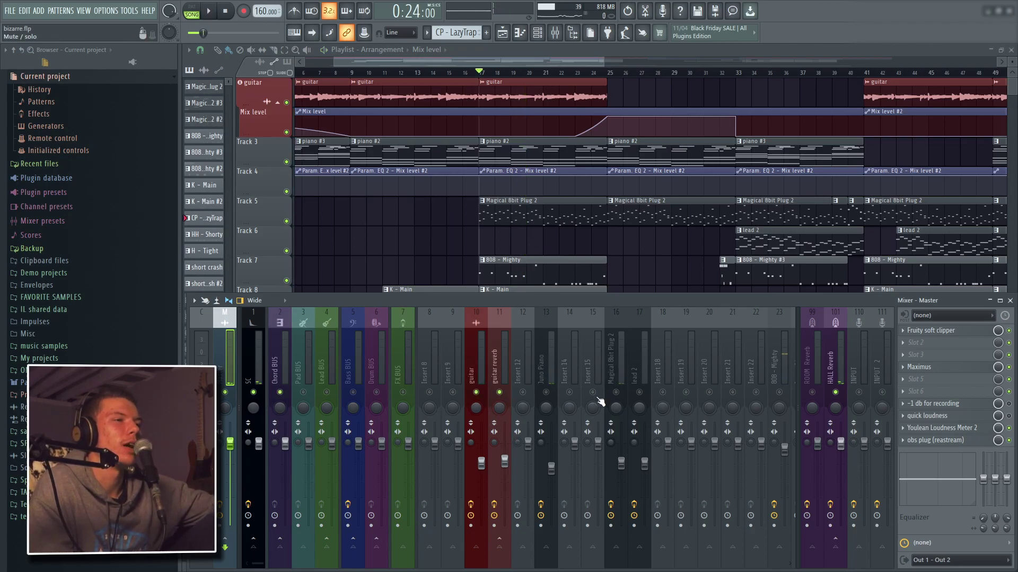
{"action": "left_click", "coordinate": [616, 392]}
{"action": "left_click", "coordinate": [326, 392]}
{"action": "key", "text": "space"}
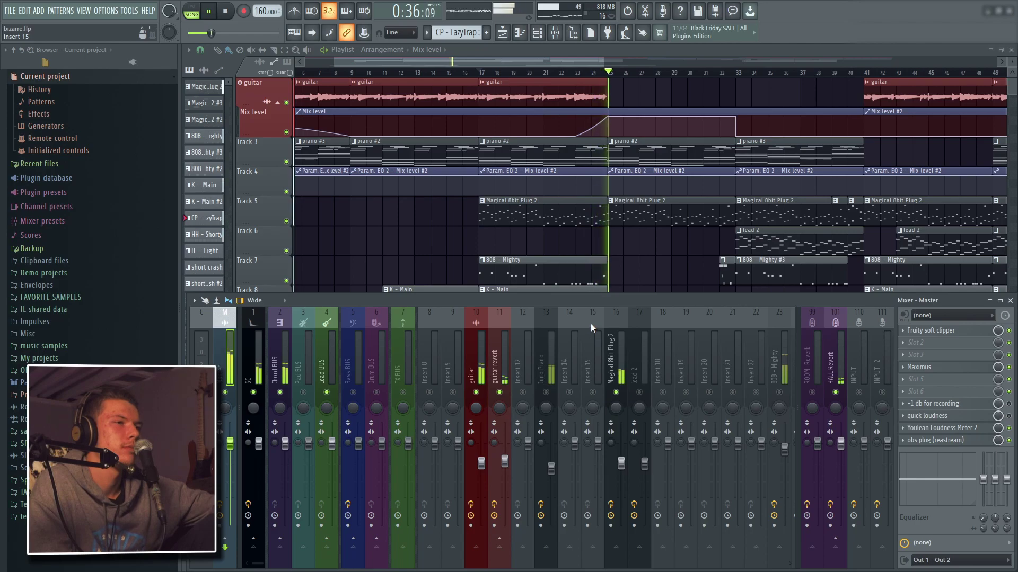
{"action": "key", "text": "space"}
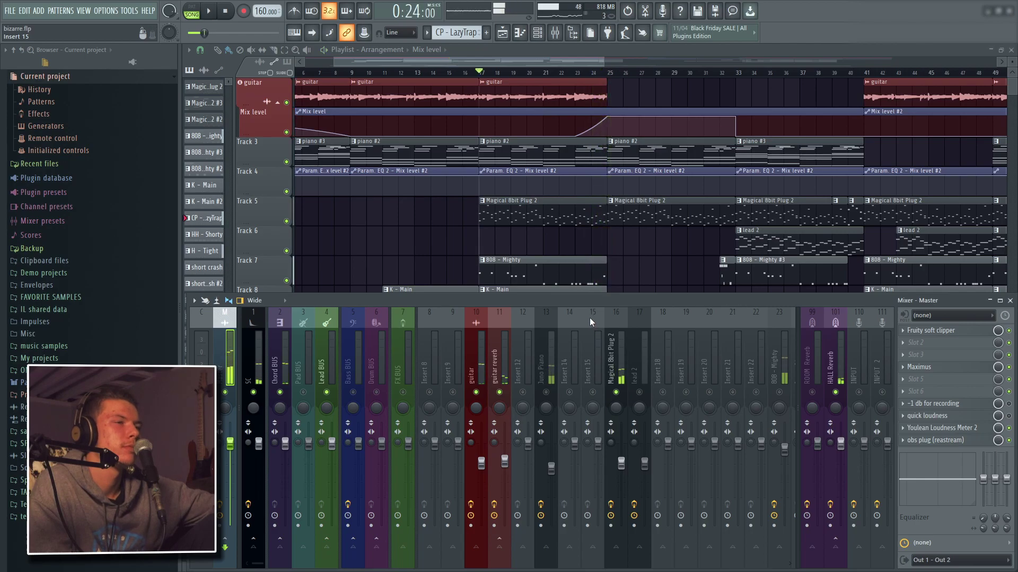
Release the solo on Magical 8bit Plug 2 so every mixer track plays again
{"action": "right_click", "coordinate": [615, 393]}
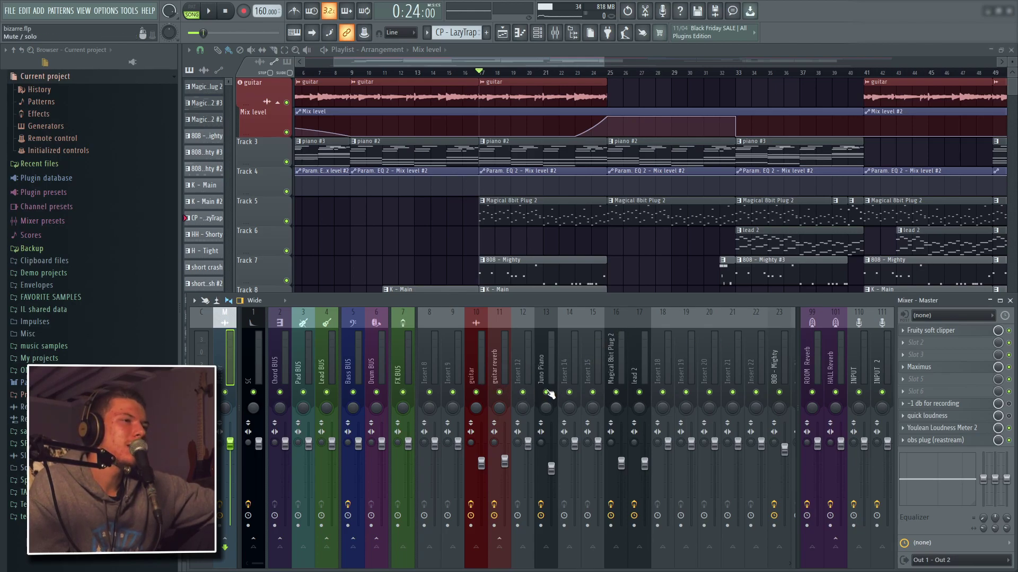
Mute the Drum BUS, Bass BUS and kick channel, play without them, then stop playback
{"action": "left_click", "coordinate": [377, 392]}
{"action": "left_click", "coordinate": [353, 392]}
{"action": "key", "text": "space"}
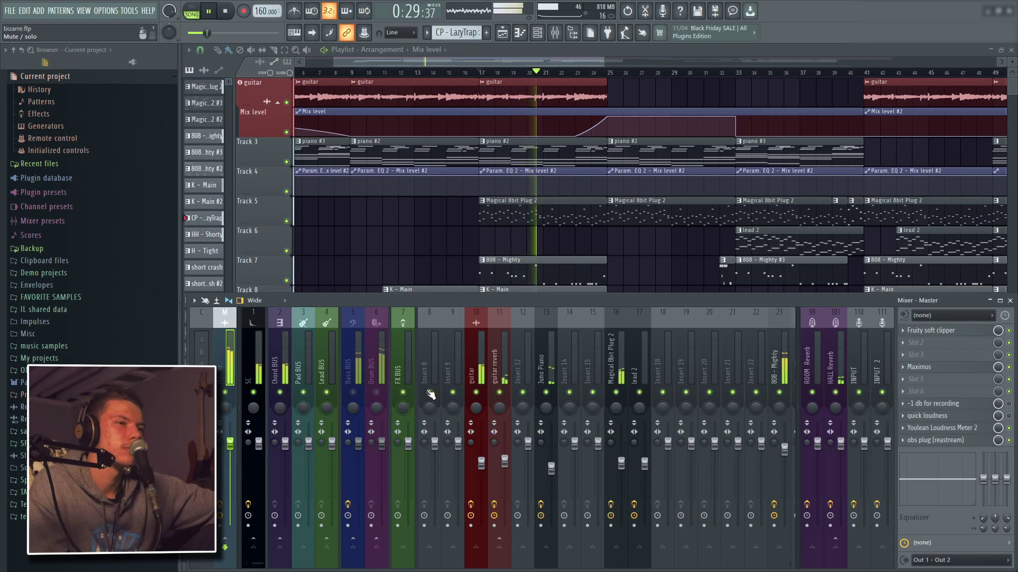
{"action": "scroll", "coordinate": [659, 363], "scroll_direction": "right", "scroll_amount": 5}
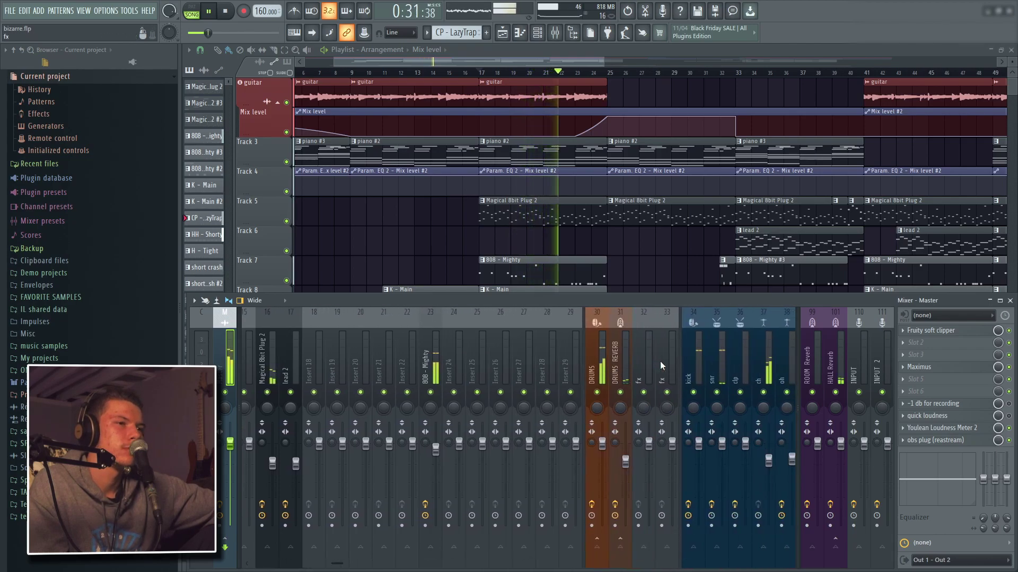
{"action": "left_click", "coordinate": [693, 393]}
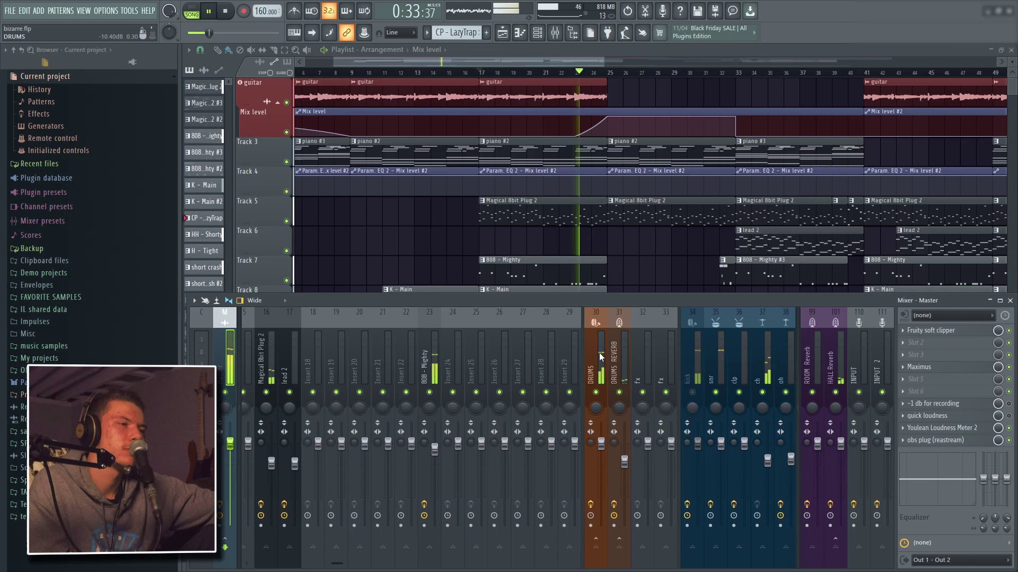
{"action": "scroll", "coordinate": [599, 352], "scroll_direction": "left", "scroll_amount": 3}
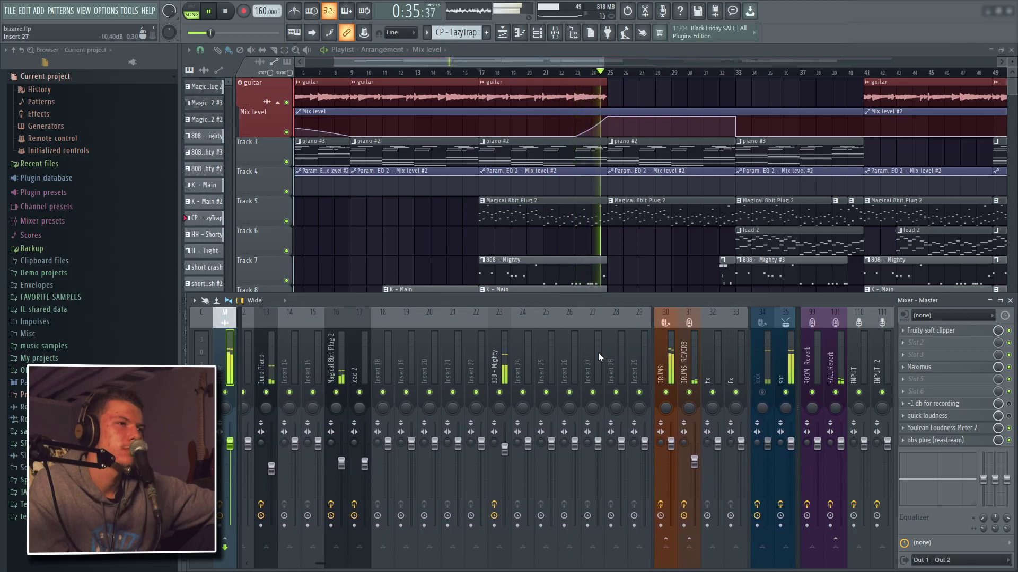
{"action": "key", "text": "space"}
{"action": "key", "text": "space"}
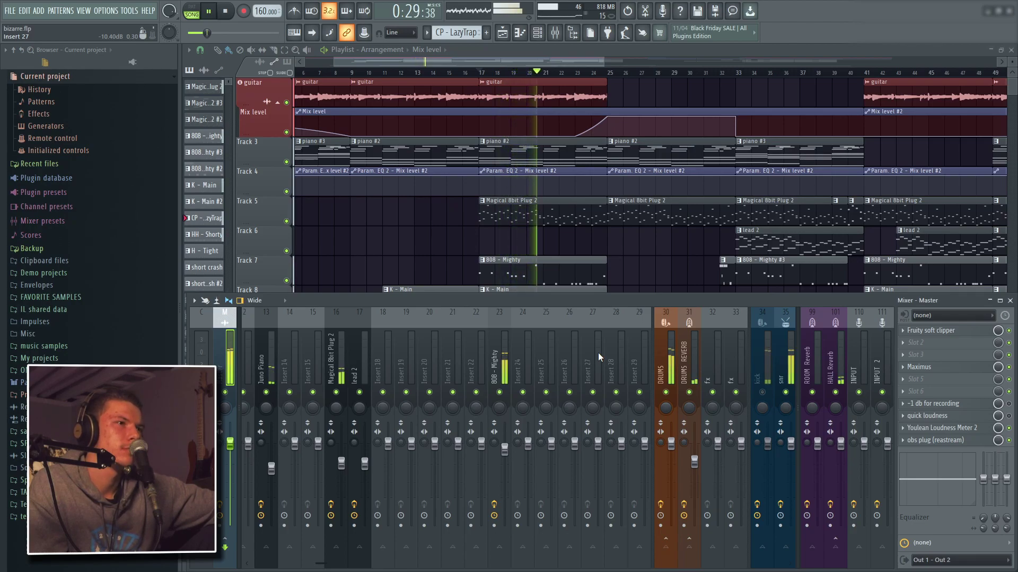
{"action": "scroll", "coordinate": [478, 354], "scroll_direction": "up", "scroll_amount": 4}
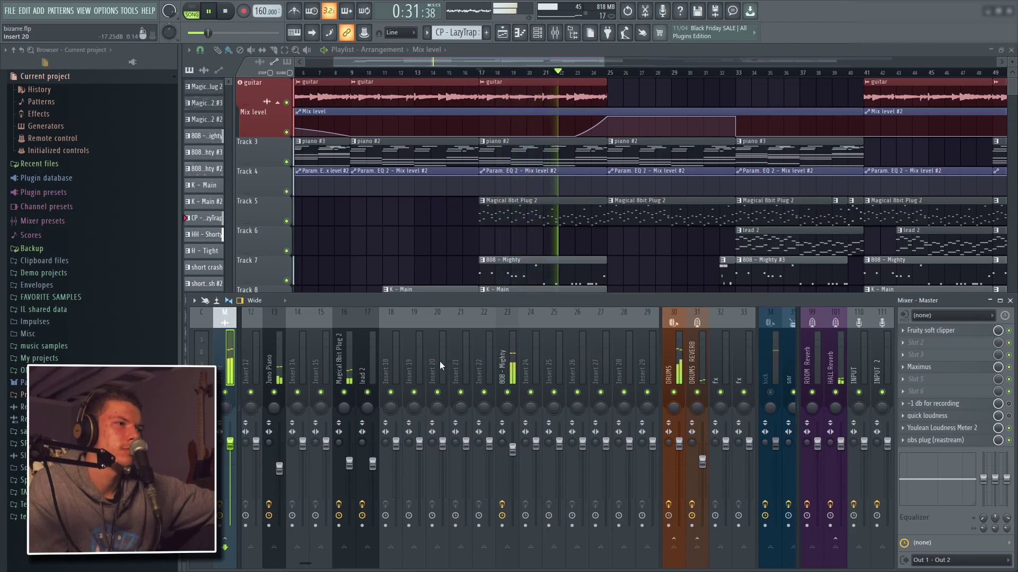
{"action": "key", "text": "space"}
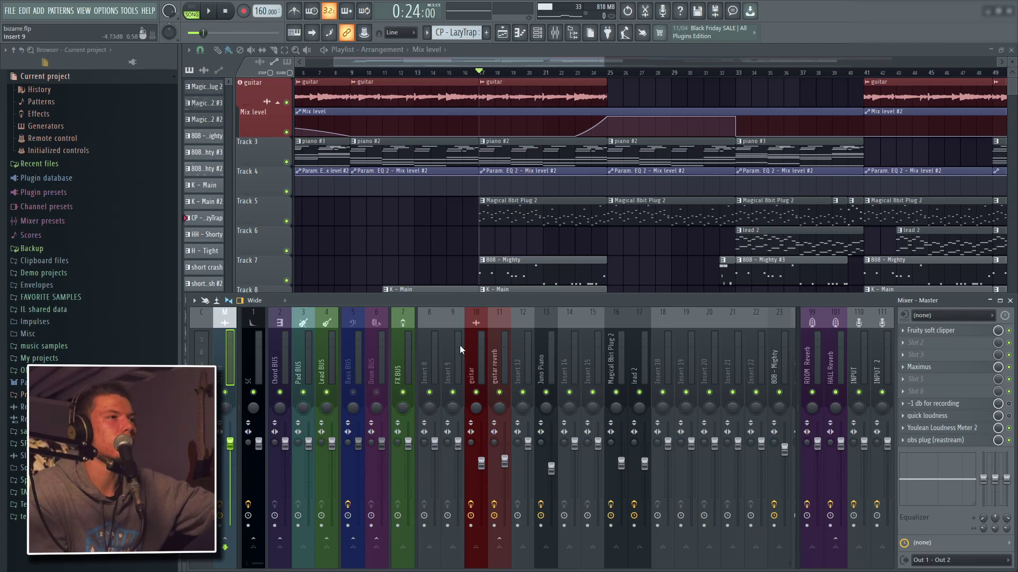
Hide the mixer and open the piano #2 clip in the Piano roll
{"action": "key", "text": "F9"}
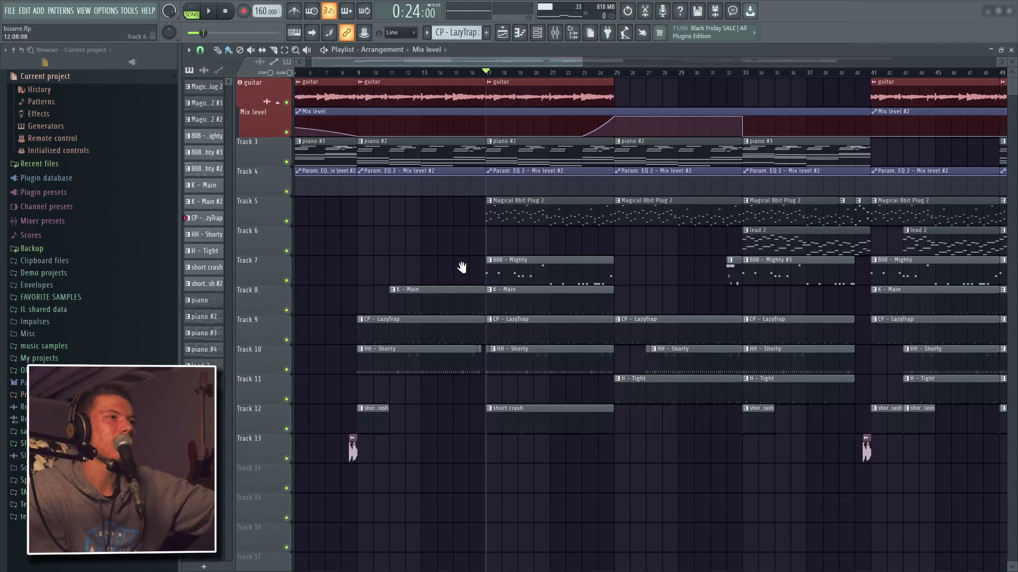
{"action": "scroll", "coordinate": [461, 265], "scroll_direction": "left", "scroll_amount": 2}
{"action": "double_click", "coordinate": [443, 154]}
{"action": "scroll", "coordinate": [451, 319], "scroll_direction": "down", "scroll_amount": 3}
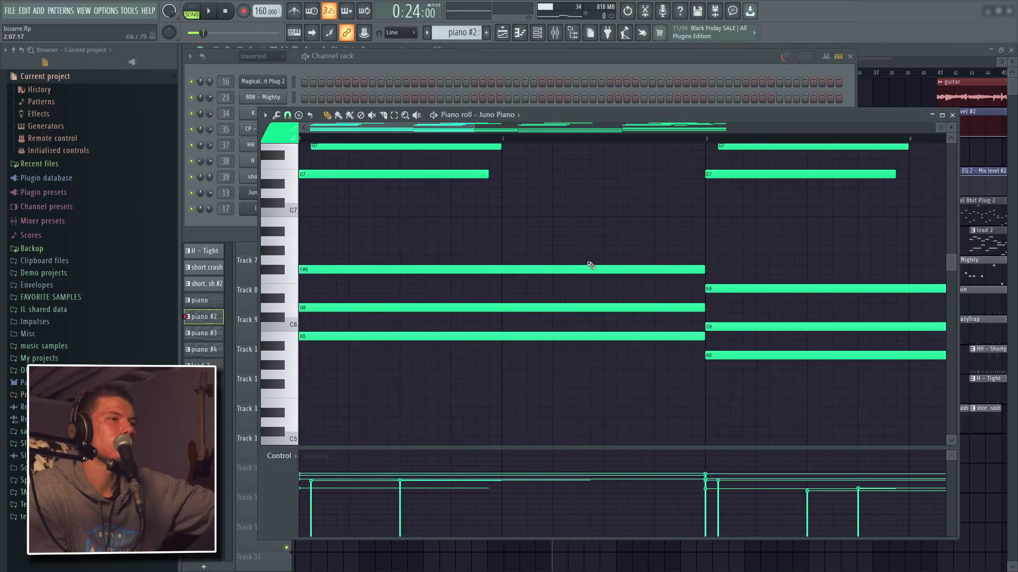
{"action": "scroll", "coordinate": [588, 264], "scroll_direction": "down", "scroll_amount": 5, "text": "ctrl"}
{"action": "scroll", "coordinate": [489, 299], "scroll_direction": "down", "scroll_amount": 1, "text": "ctrl"}
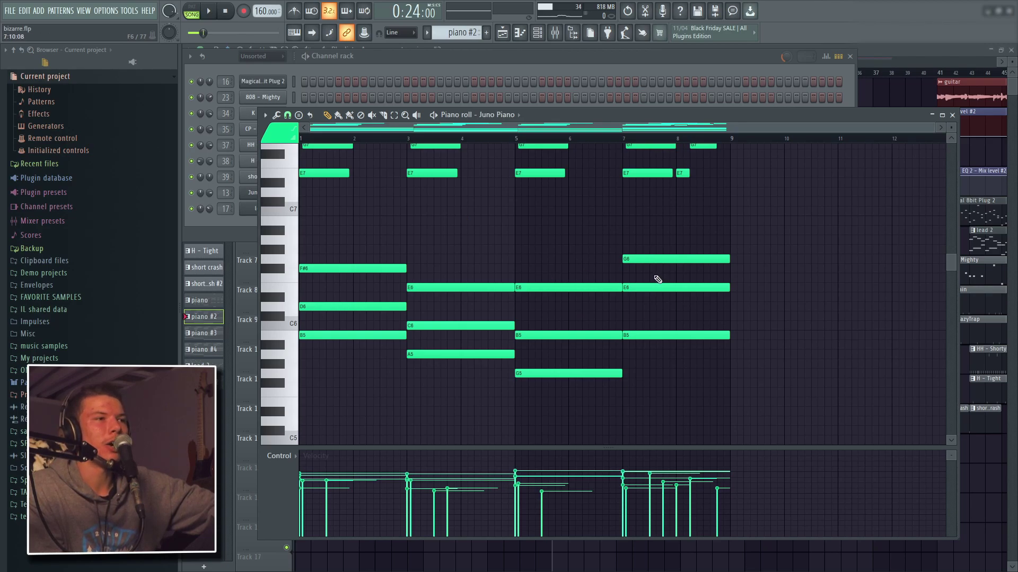
{"action": "scroll", "coordinate": [554, 260], "scroll_direction": "up", "scroll_amount": 3}
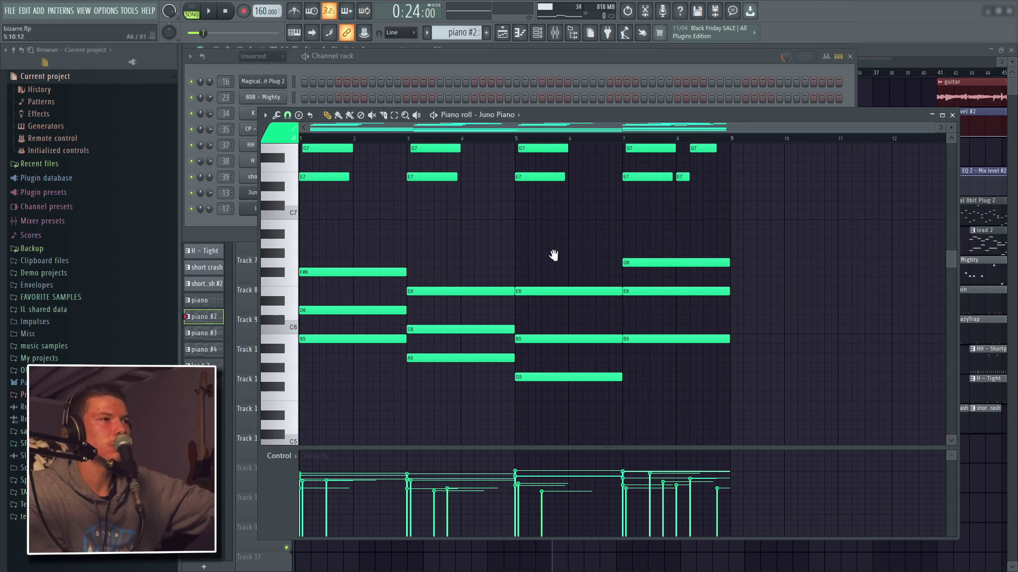
Switch to pattern mode and play the Juno Piano pattern on its own, then stop
{"action": "left_click", "coordinate": [199, 11]}
{"action": "key", "text": "space"}
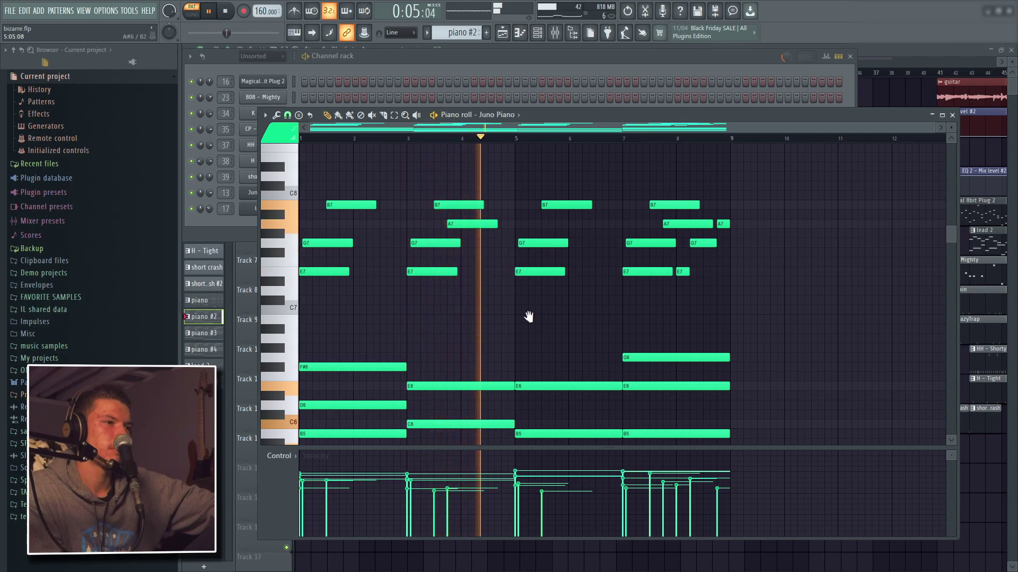
{"action": "scroll", "coordinate": [528, 316], "scroll_direction": "down", "scroll_amount": 4}
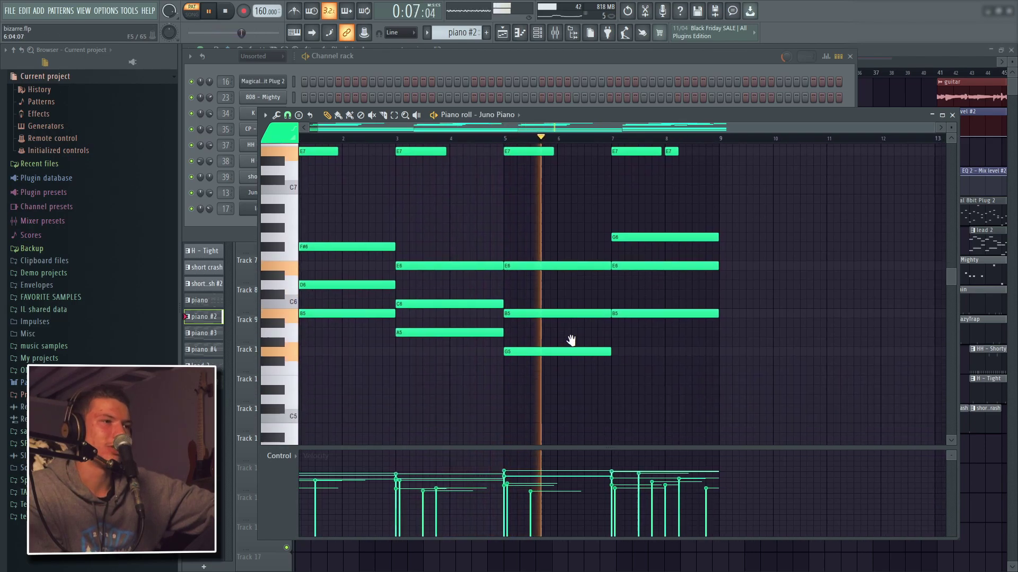
{"action": "scroll", "coordinate": [571, 340], "scroll_direction": "down", "scroll_amount": 1}
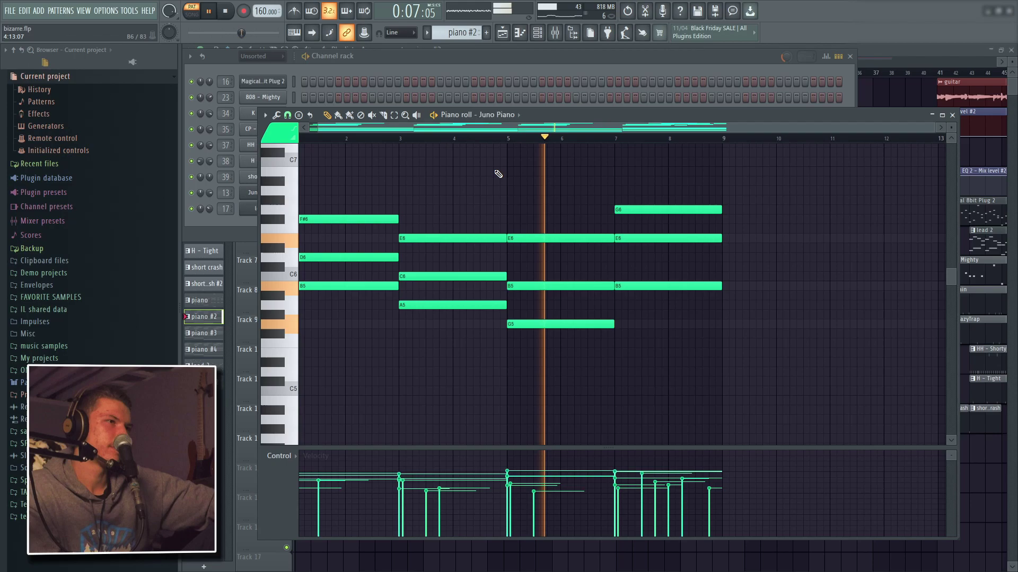
{"action": "key", "text": "space"}
Close the Piano roll and Channel rack, then set the song position to bar 9
{"action": "left_click", "coordinate": [952, 116]}
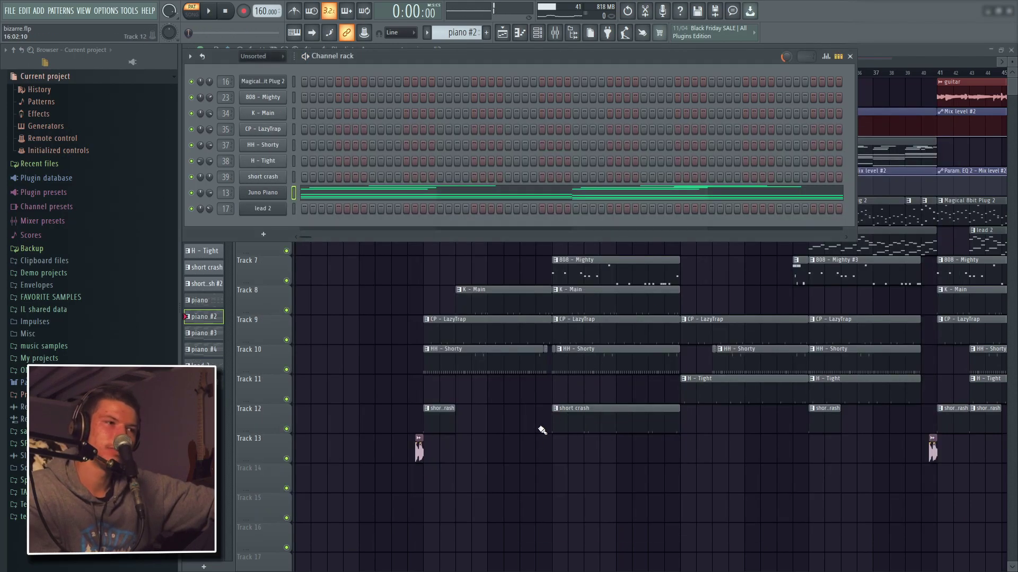
{"action": "key", "text": "F6"}
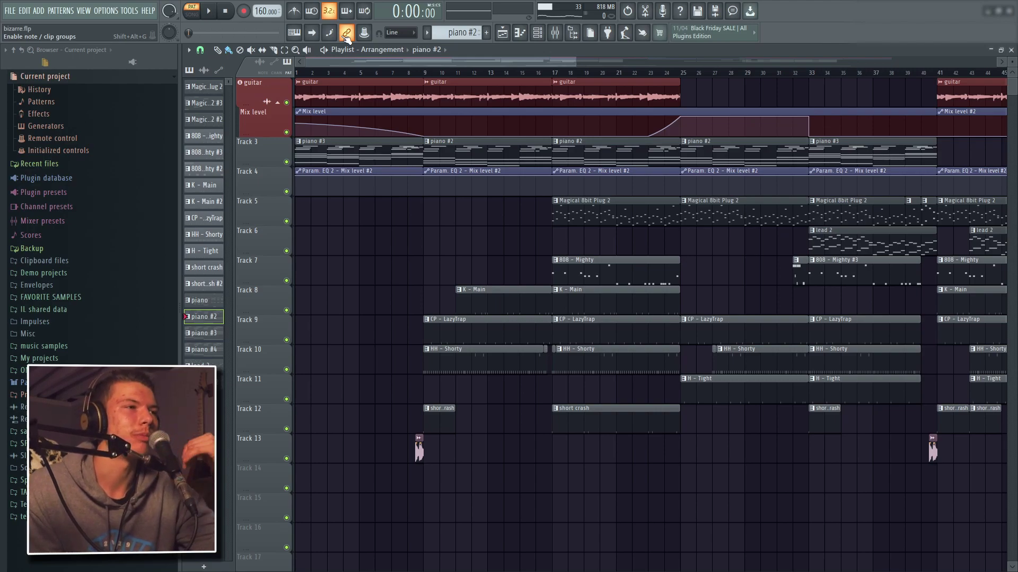
{"action": "left_click", "coordinate": [428, 74]}
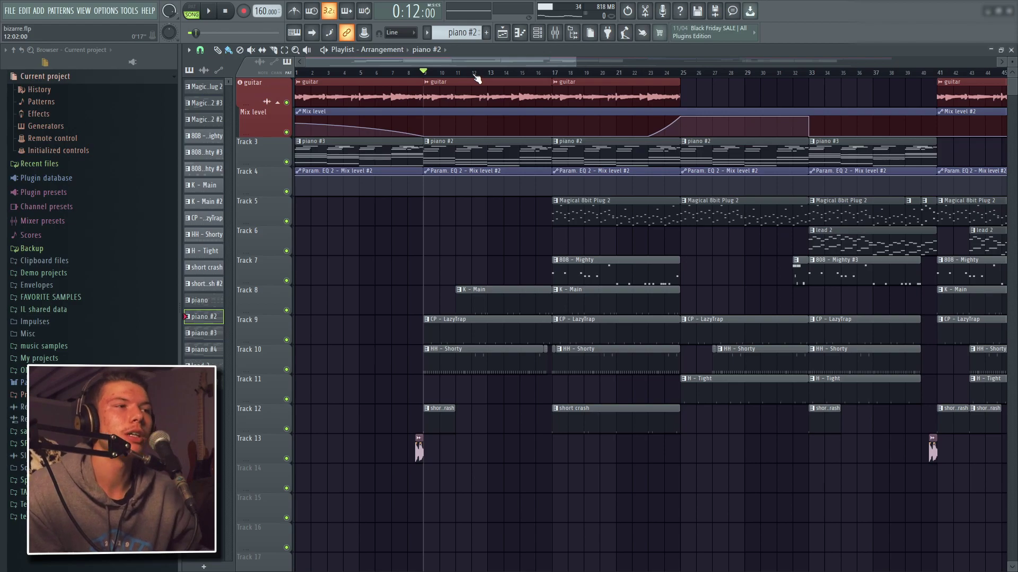
In the mixer, toggle the mute states of the kick and other drum inserts
{"action": "left_click", "coordinate": [555, 33]}
{"action": "scroll", "coordinate": [727, 364], "scroll_direction": "right", "scroll_amount": 5}
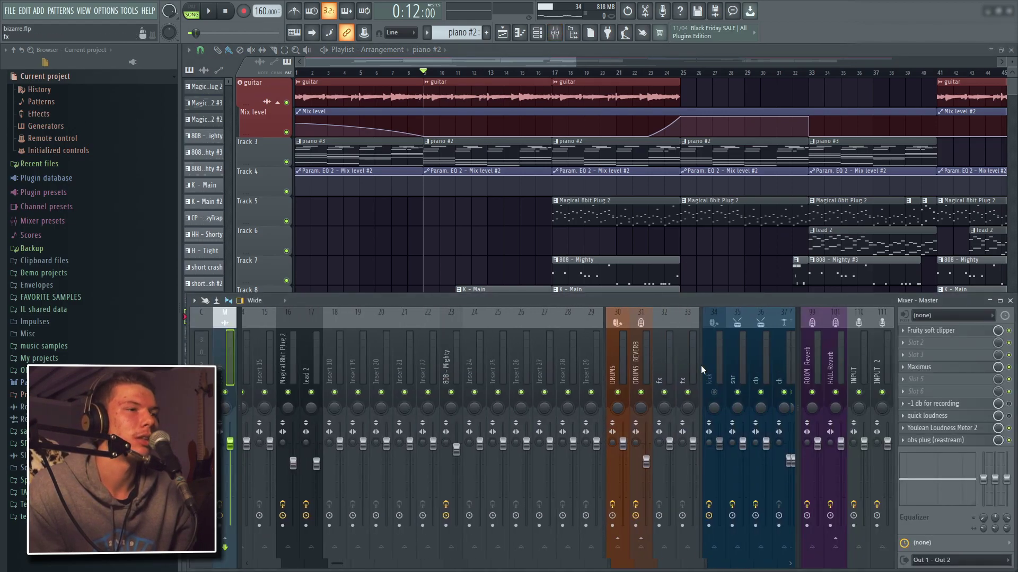
{"action": "left_click", "coordinate": [623, 393]}
{"action": "left_click_drag", "start_coordinate": [628, 392], "coordinate": [763, 395]}
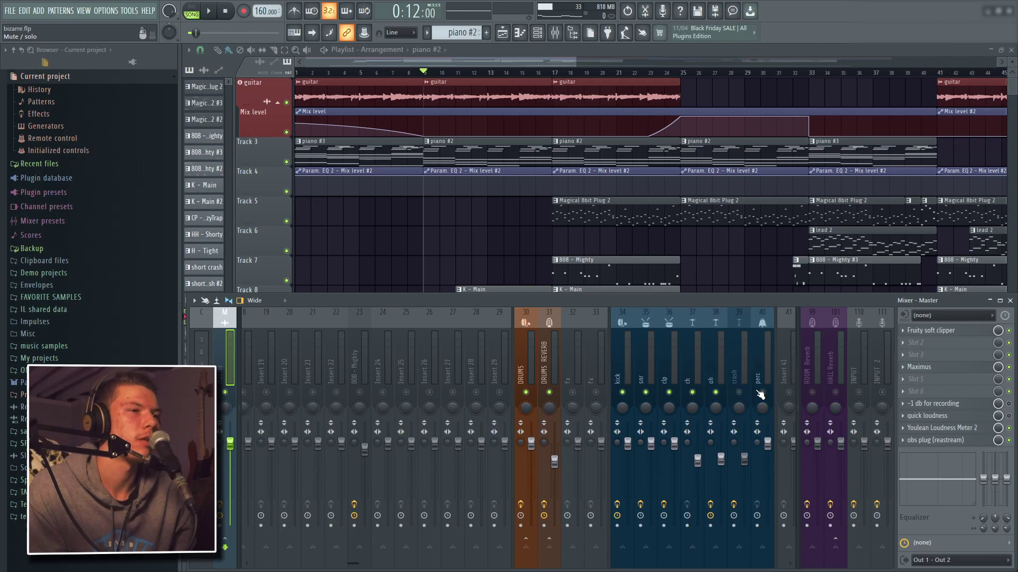
Play the song from bar 9 with the mixer hidden
{"action": "key", "text": "space"}
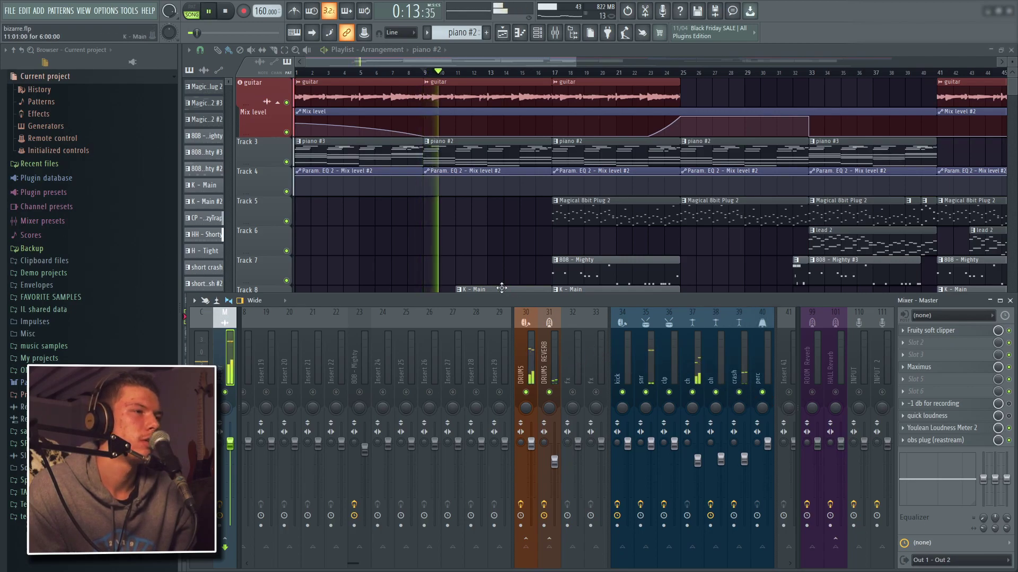
{"action": "scroll", "coordinate": [514, 355], "scroll_direction": "left", "scroll_amount": 6}
{"action": "key", "text": "F9"}
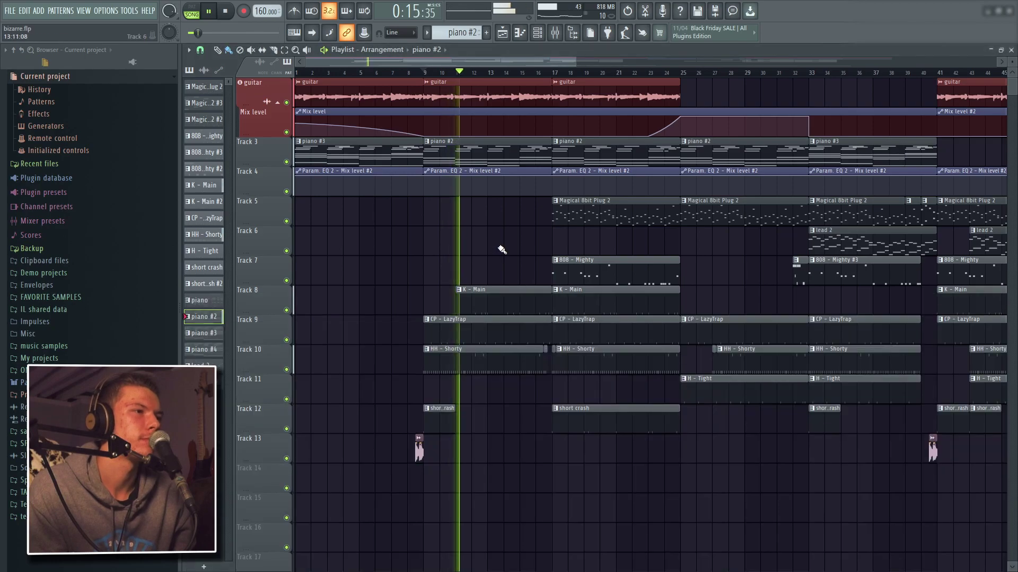
{"action": "left_click", "coordinate": [563, 36]}
{"action": "key", "text": "F9"}
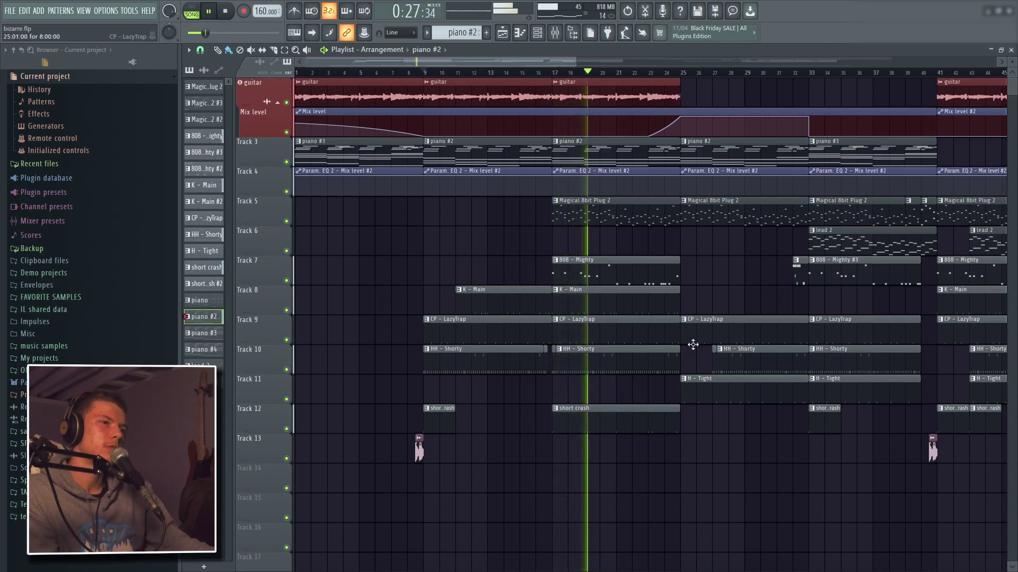
{"action": "scroll", "coordinate": [779, 344], "scroll_direction": "right", "scroll_amount": 5}
Stop playback, then play the section from bar 41 and stop again
{"action": "key", "text": "space"}
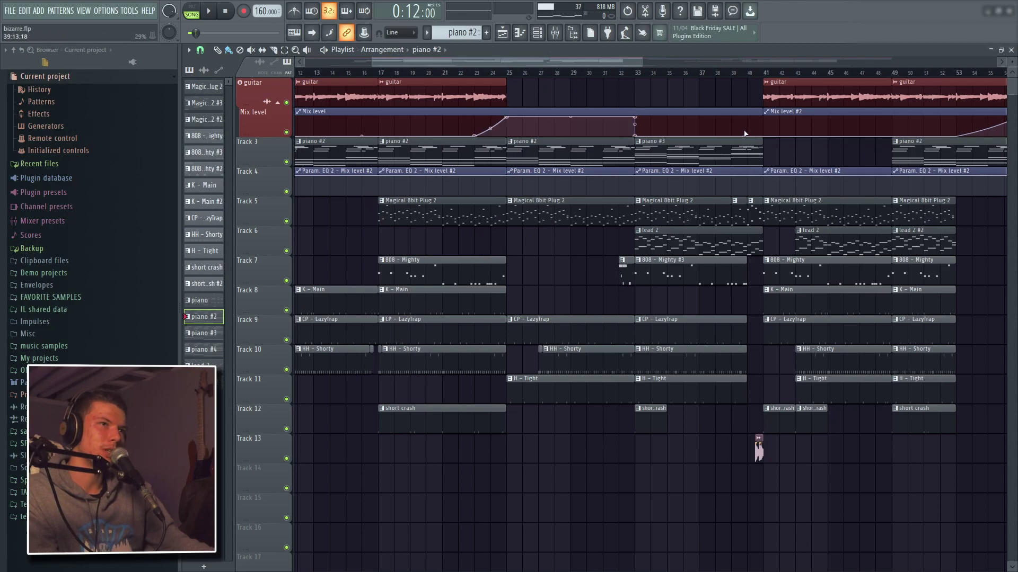
{"action": "left_click", "coordinate": [763, 76]}
{"action": "key", "text": "space"}
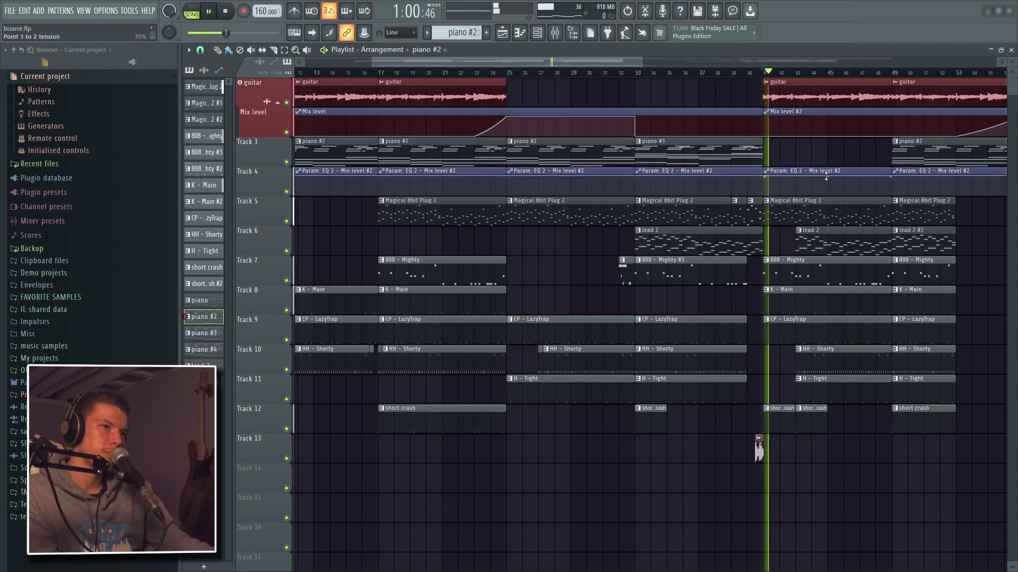
{"action": "scroll", "coordinate": [672, 318], "scroll_direction": "down", "scroll_amount": 1}
{"action": "scroll", "coordinate": [672, 318], "scroll_direction": "right", "scroll_amount": 3}
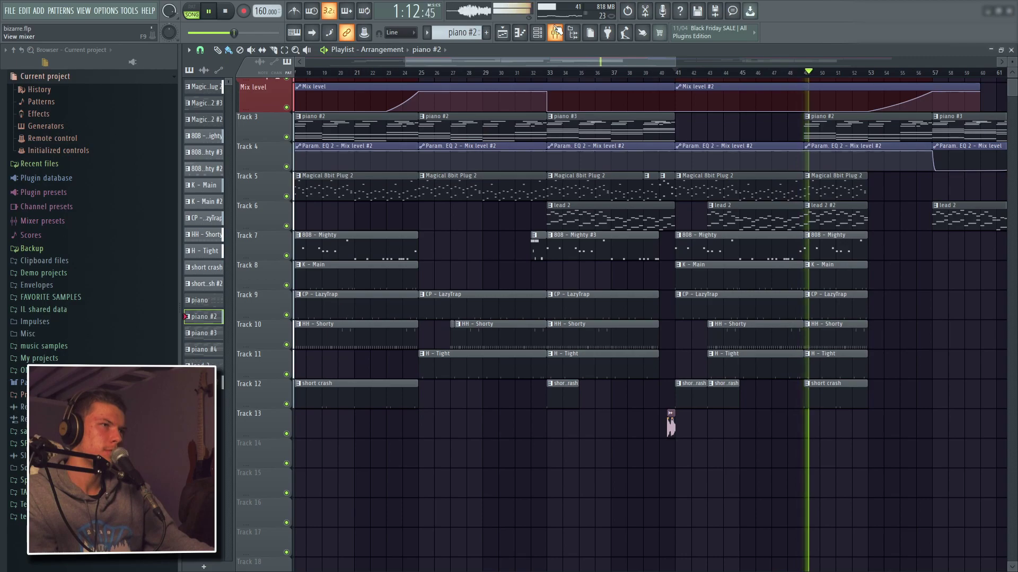
{"action": "key", "text": "space"}
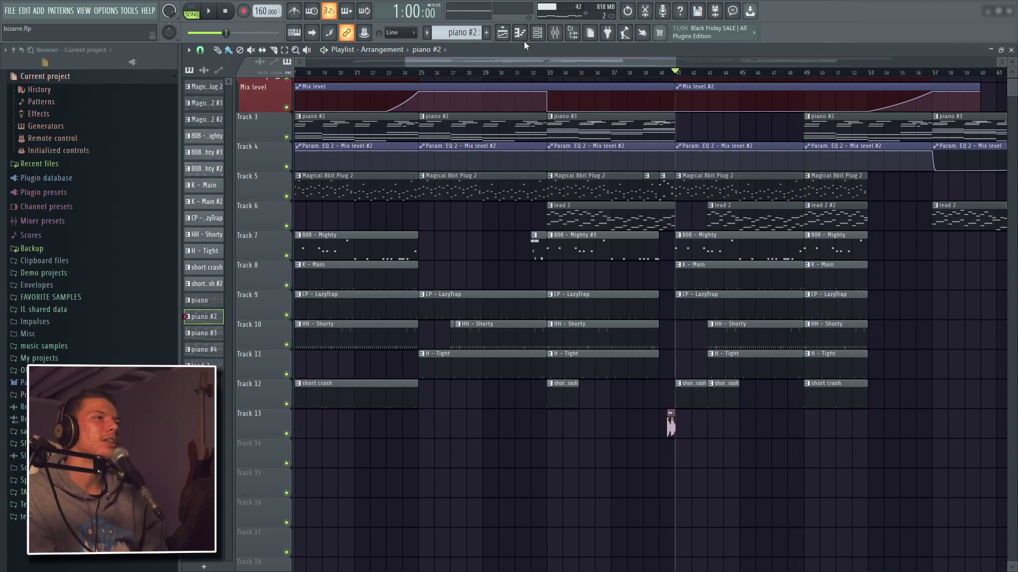
{"action": "left_click", "coordinate": [509, 33]}
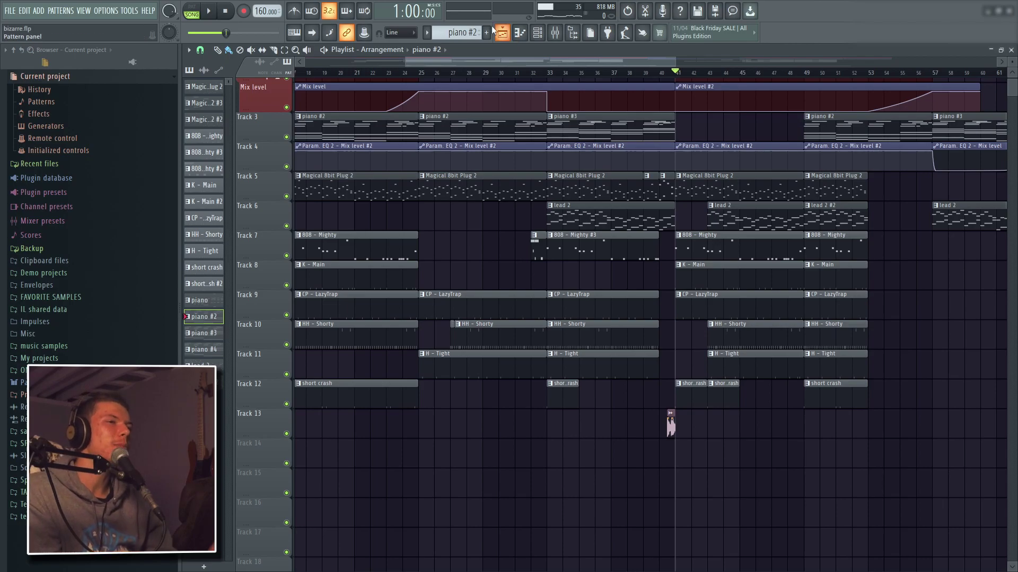
Play the arrangement briefly from bar 44, then stop
{"action": "scroll", "coordinate": [689, 271], "scroll_direction": "up", "scroll_amount": 4}
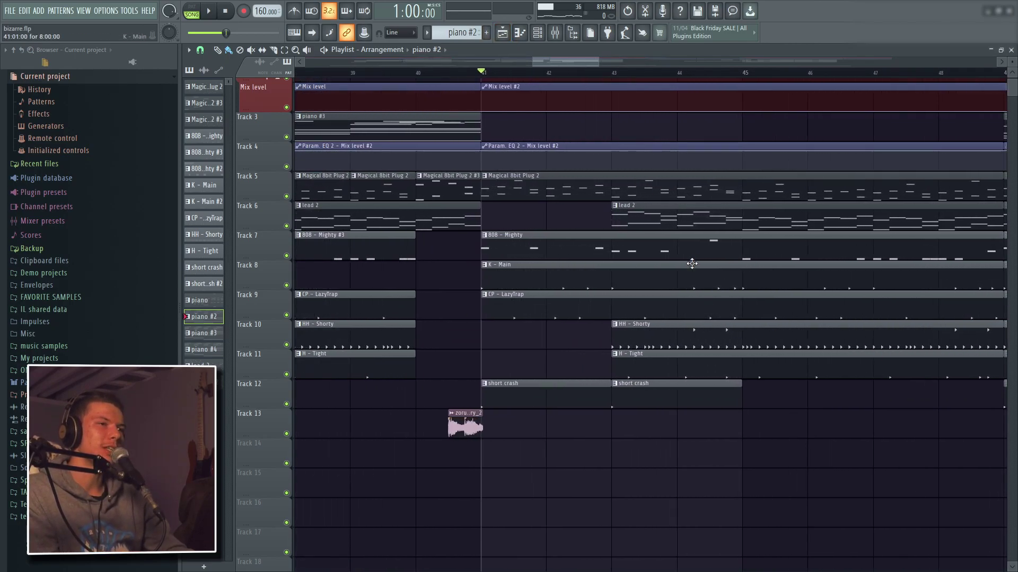
{"action": "left_click", "coordinate": [679, 73]}
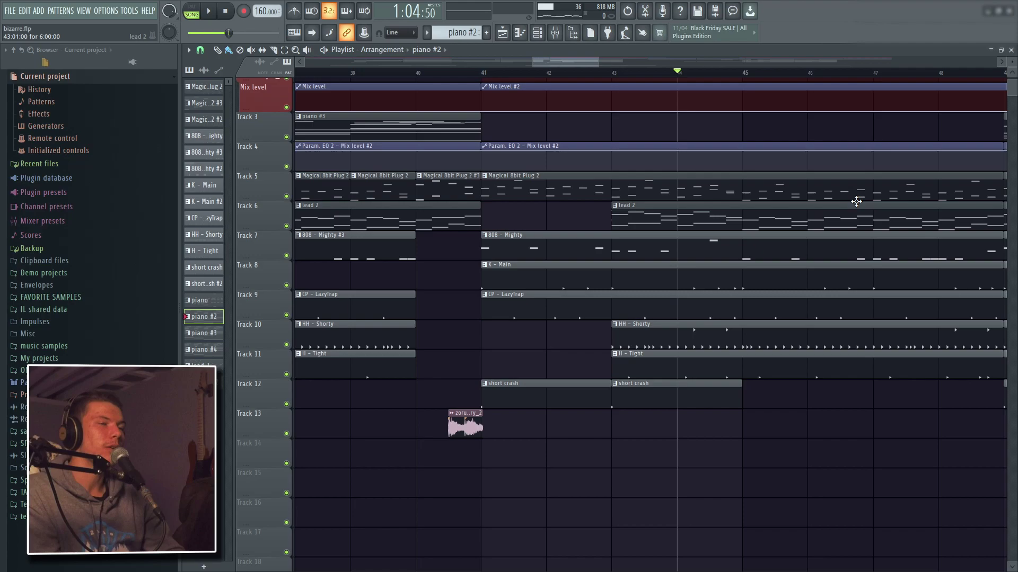
{"action": "key", "text": "space"}
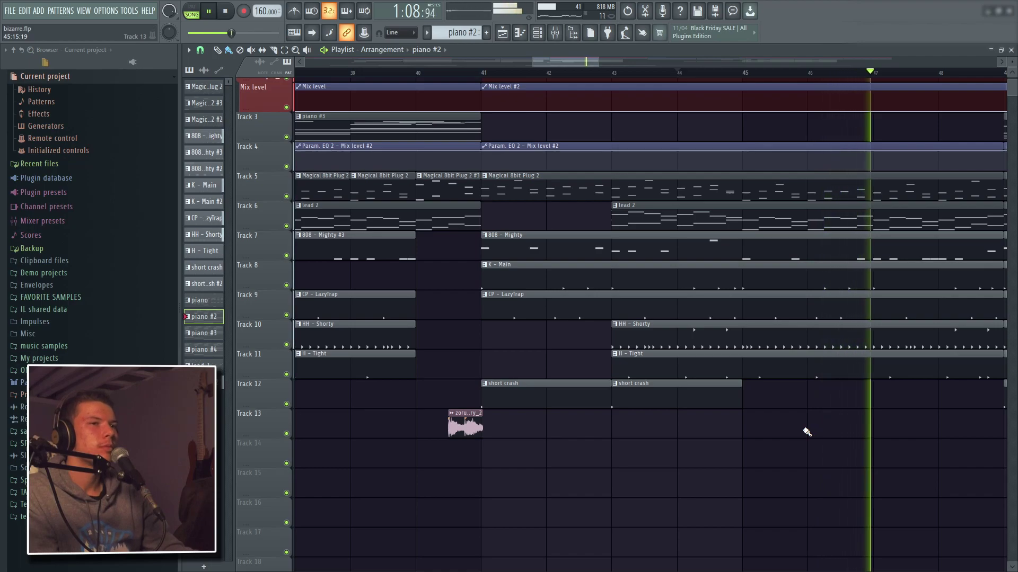
{"action": "key", "text": "space"}
{"action": "scroll", "coordinate": [754, 470], "scroll_direction": "down", "scroll_amount": 4}
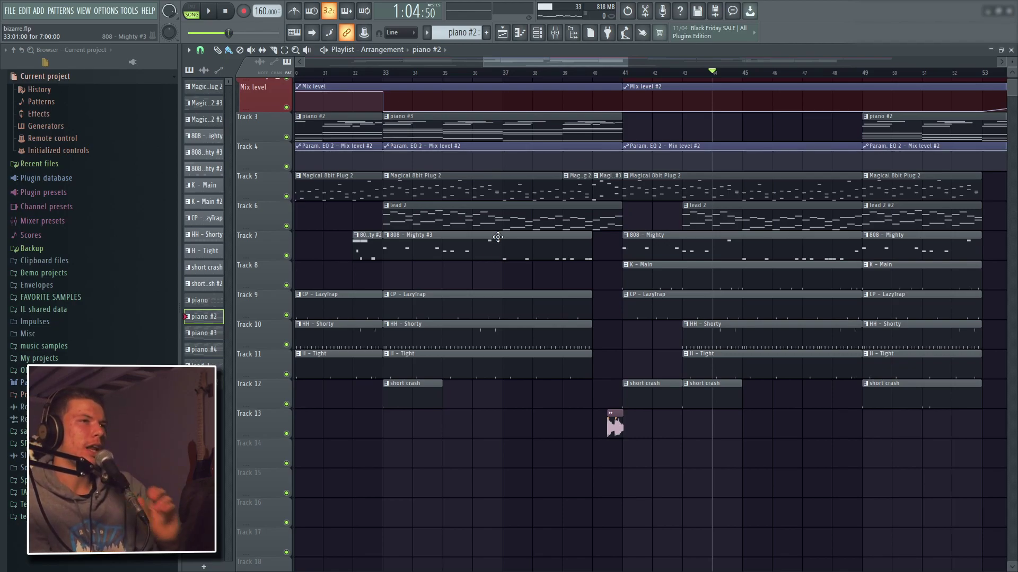
Set the song position to bar 43 and start playback from there
{"action": "scroll", "coordinate": [681, 69], "scroll_direction": "right", "scroll_amount": 1}
{"action": "scroll", "coordinate": [679, 71], "scroll_direction": "right", "scroll_amount": 1}
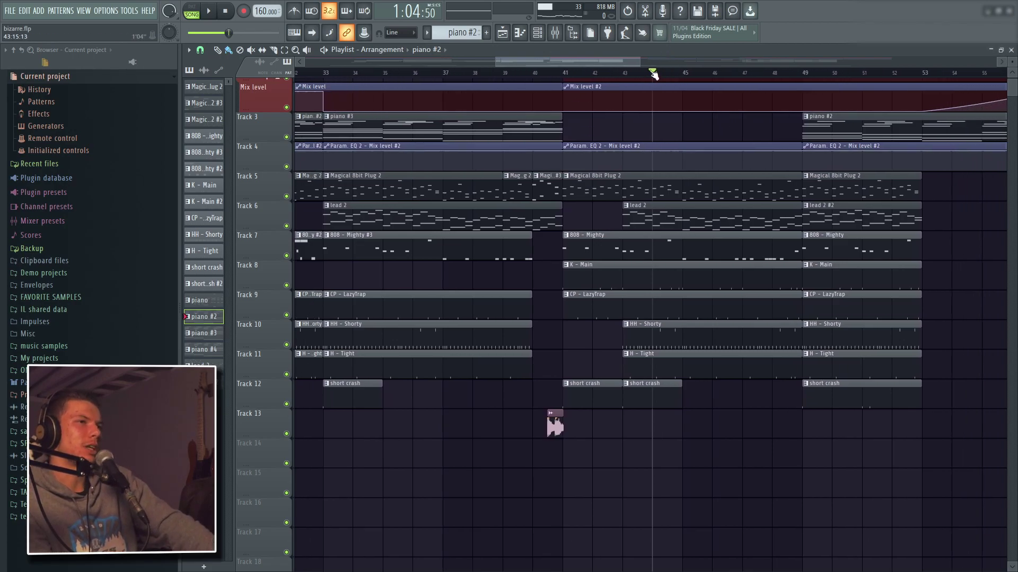
{"action": "left_click", "coordinate": [636, 73]}
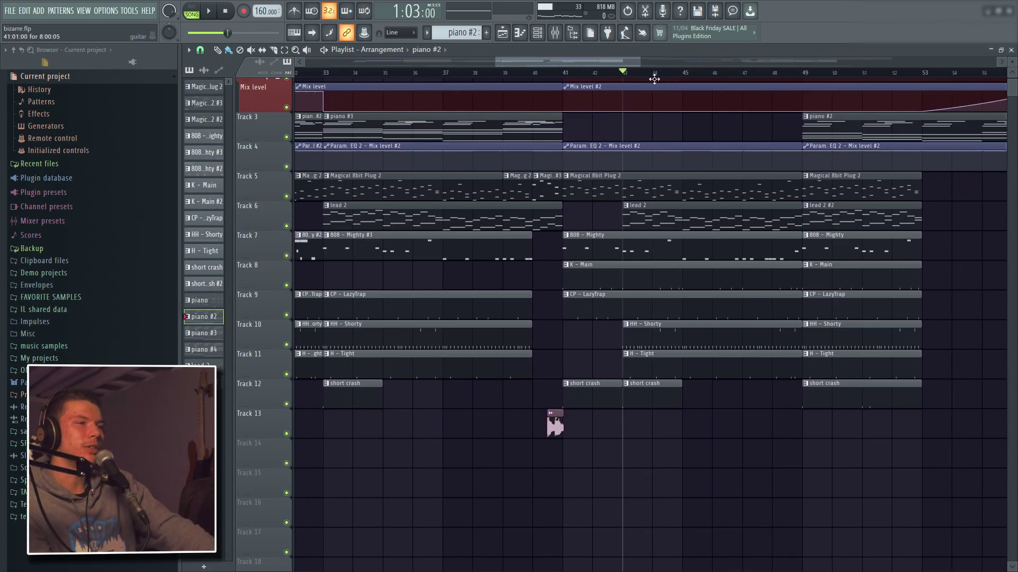
{"action": "key", "text": "space"}
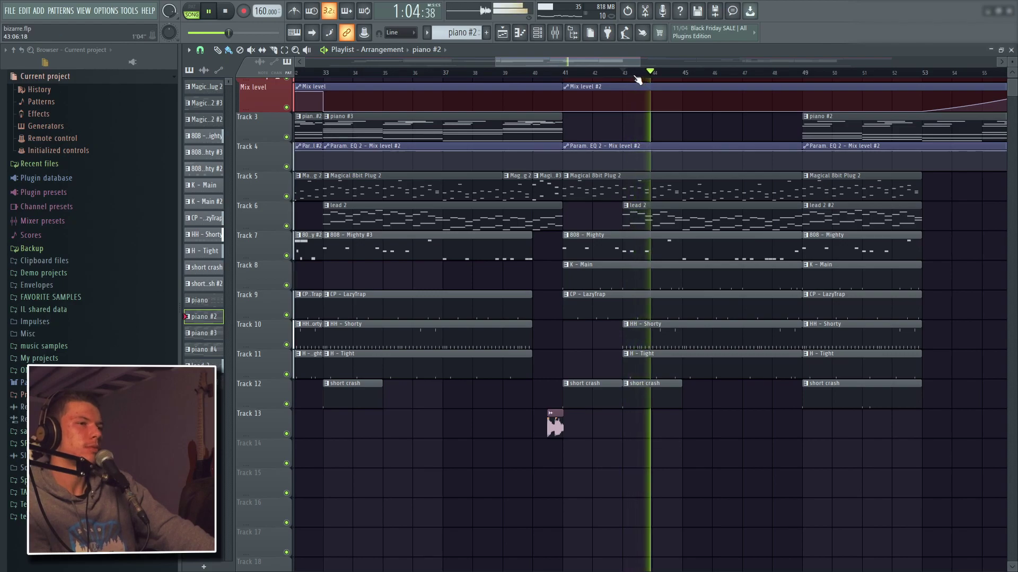
{"action": "scroll", "coordinate": [792, 424], "scroll_direction": "down", "scroll_amount": 3}
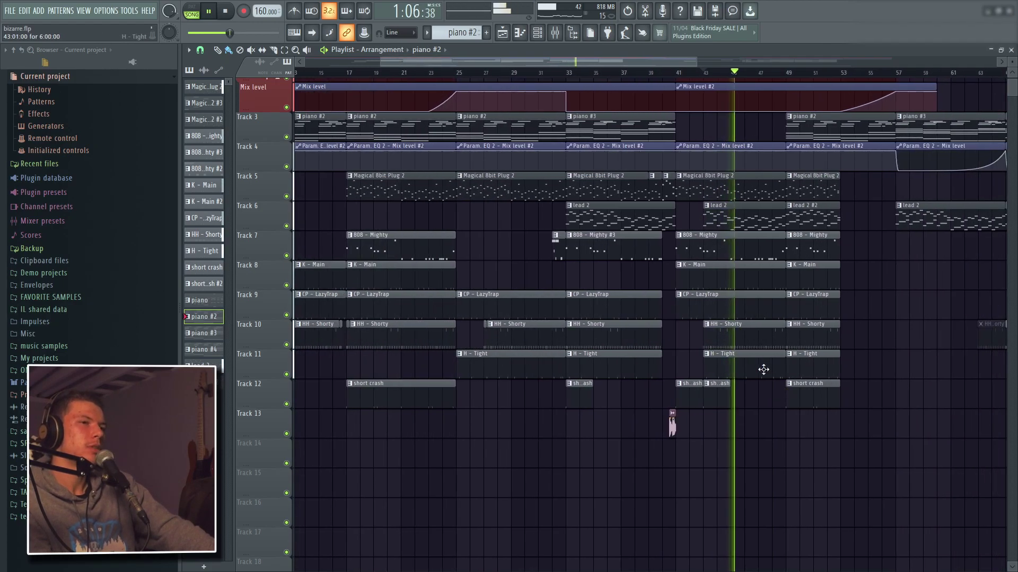
Stop playback and make the HH - Shorty clip near bar 49 unique
{"action": "key", "text": "space"}
{"action": "right_click", "coordinate": [788, 326]}
{"action": "left_click", "coordinate": [813, 394]}
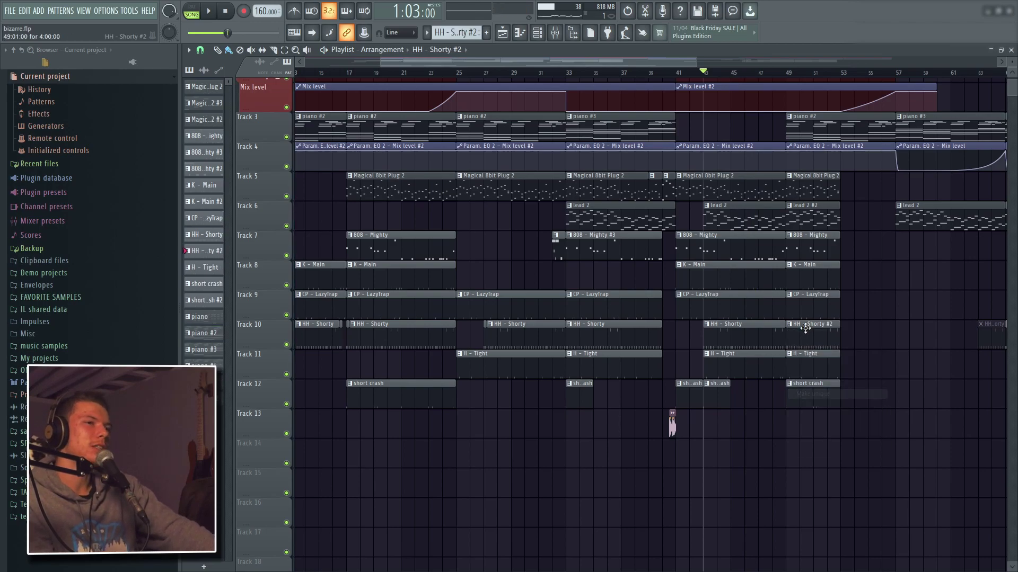
Fill the new HH - Shorty #2 pattern every 4 steps, then play from bar 48
{"action": "left_click", "coordinate": [248, 220]}
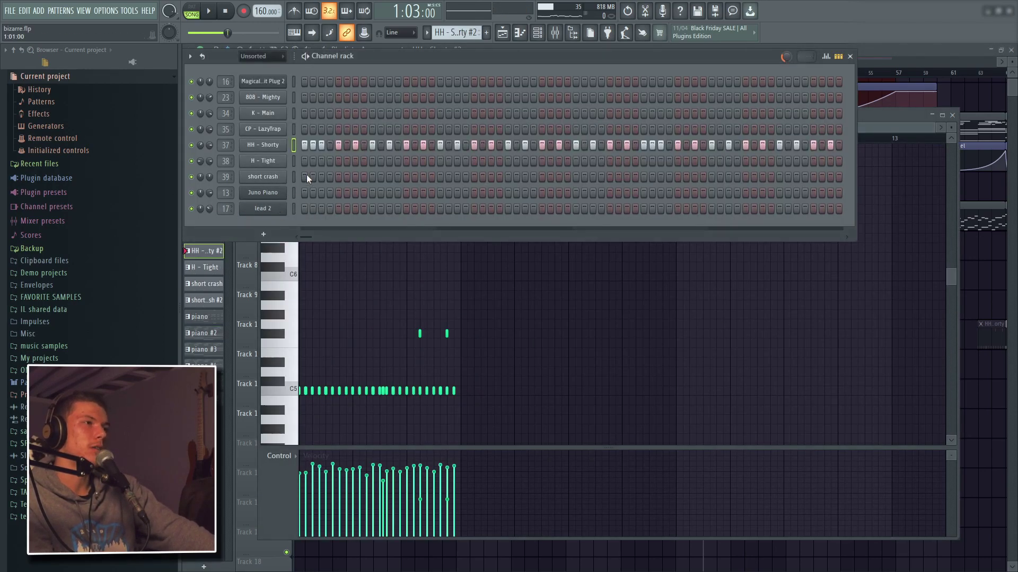
{"action": "right_click", "coordinate": [272, 161]}
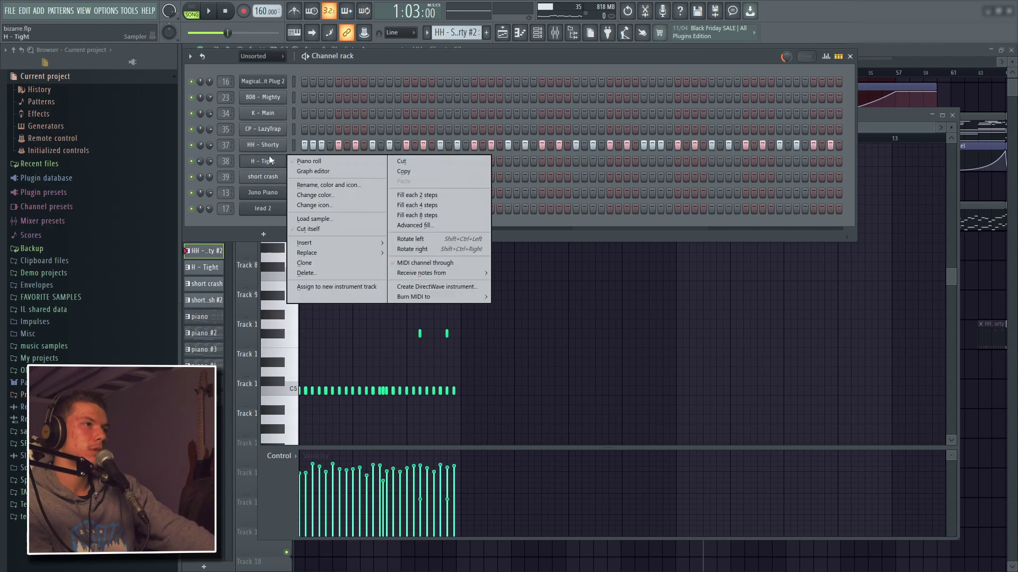
{"action": "left_click", "coordinate": [418, 190]}
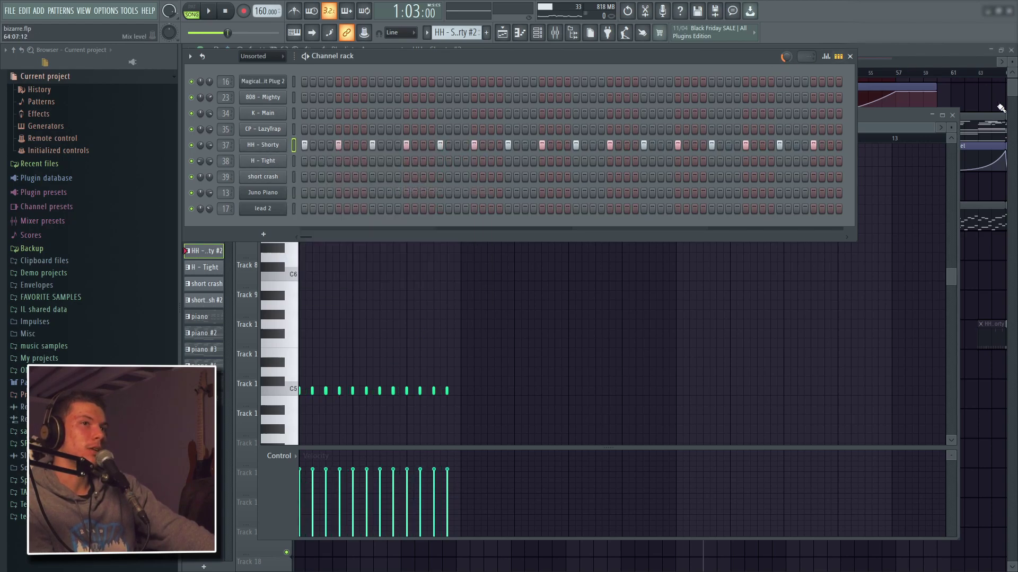
{"action": "left_click", "coordinate": [988, 264]}
{"action": "left_click", "coordinate": [784, 81]}
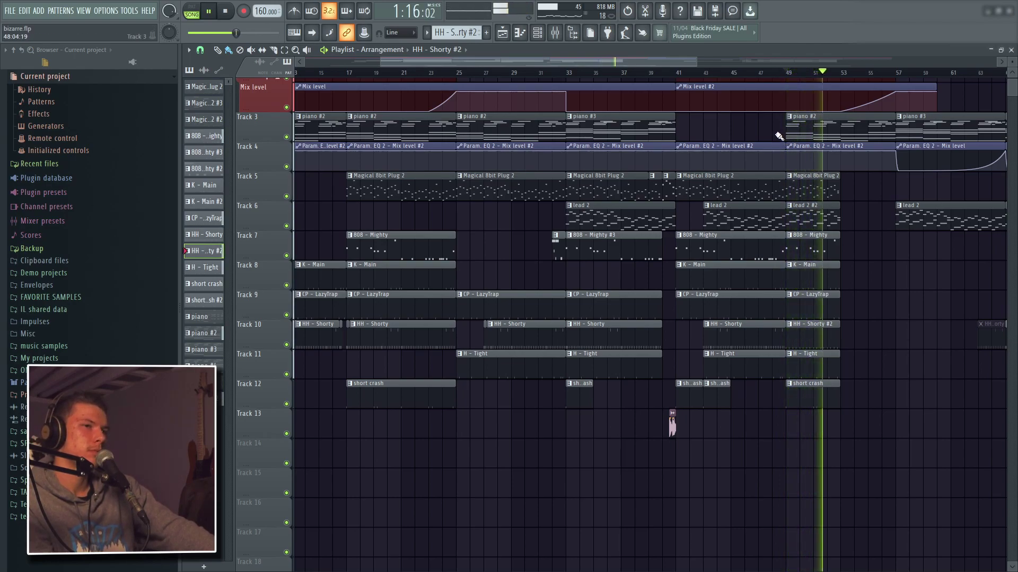
Audition the thinned hi-hats around bar 45-48, then swap HH - Shorty #2 back to HH - Shorty
{"action": "key", "text": "space"}
{"action": "key", "text": "space"}
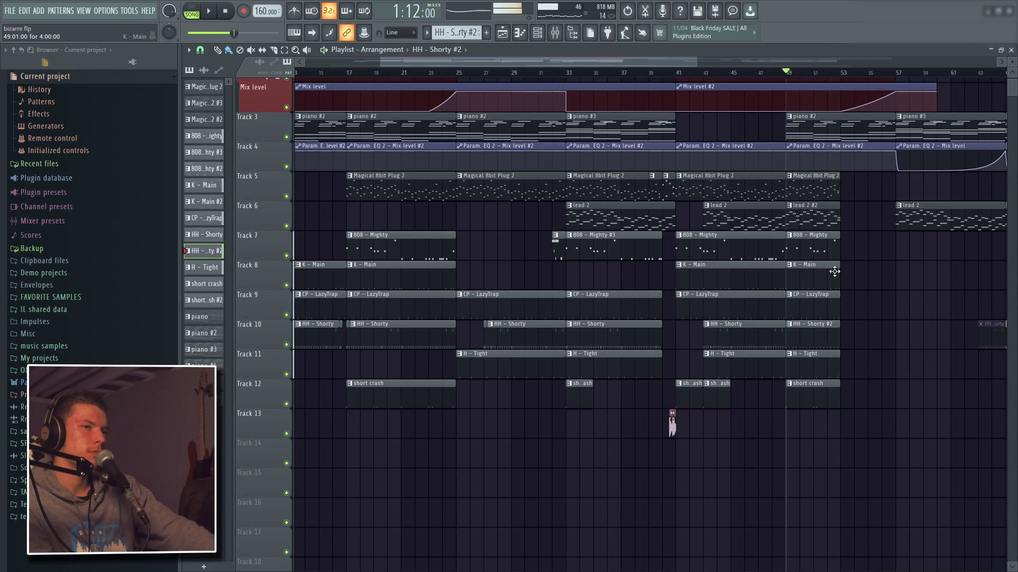
{"action": "left_click", "coordinate": [731, 73]}
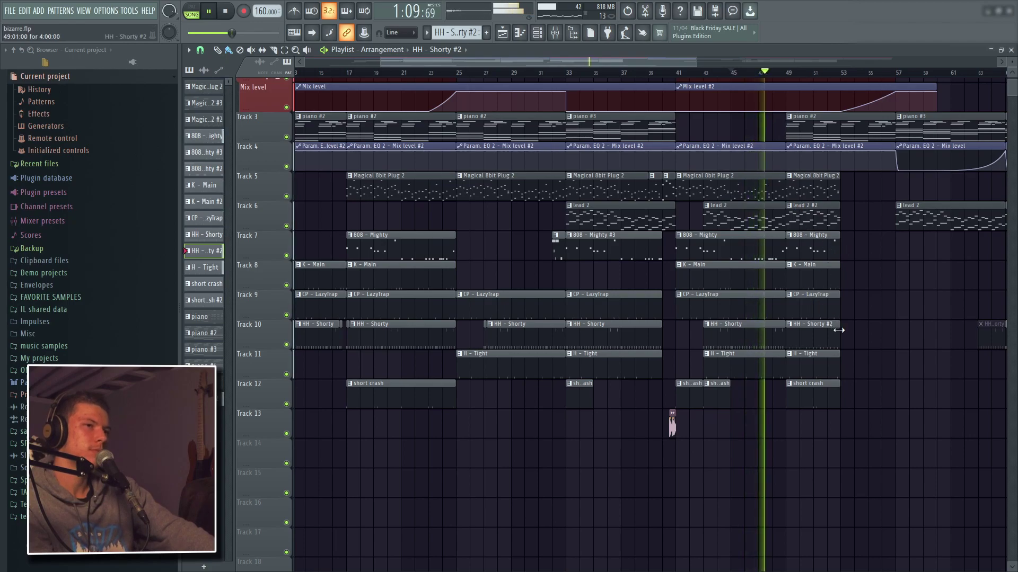
{"action": "key", "text": "space"}
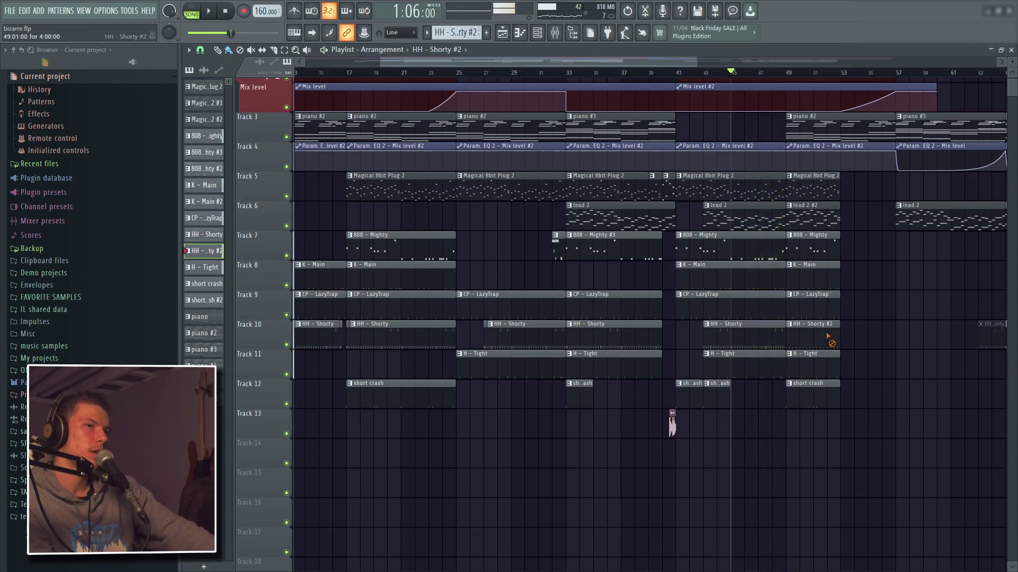
{"action": "right_click", "coordinate": [829, 339]}
{"action": "left_click", "coordinate": [792, 334]}
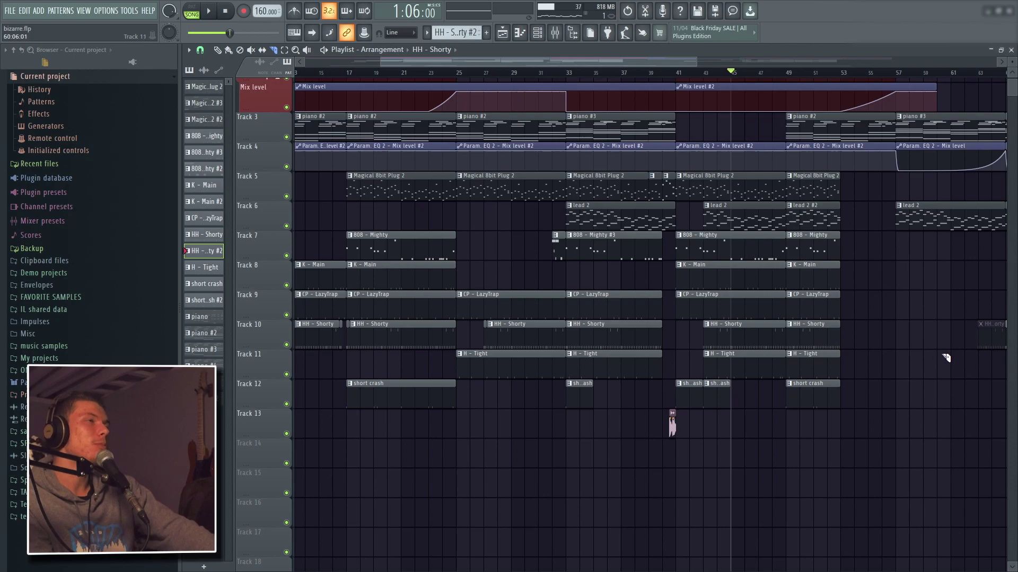
Zoom out the playlist to the song start and return the song position to the beginning
{"action": "scroll", "coordinate": [901, 334], "scroll_direction": "right", "scroll_amount": 3}
{"action": "scroll", "coordinate": [848, 307], "scroll_direction": "up", "scroll_amount": 1}
{"action": "key", "text": "b"}
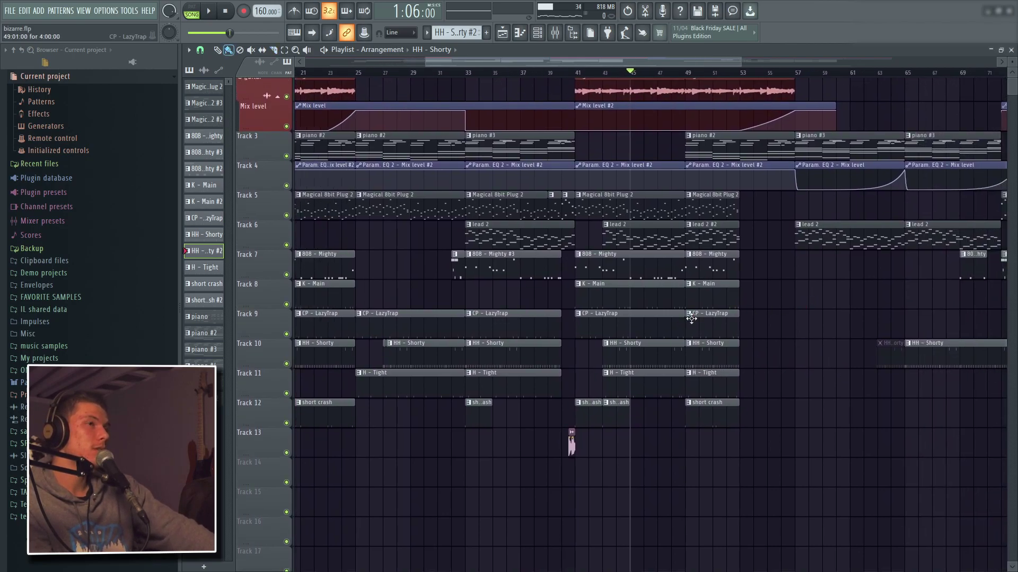
{"action": "scroll", "coordinate": [686, 382], "scroll_direction": "down", "scroll_amount": 3, "text": "ctrl"}
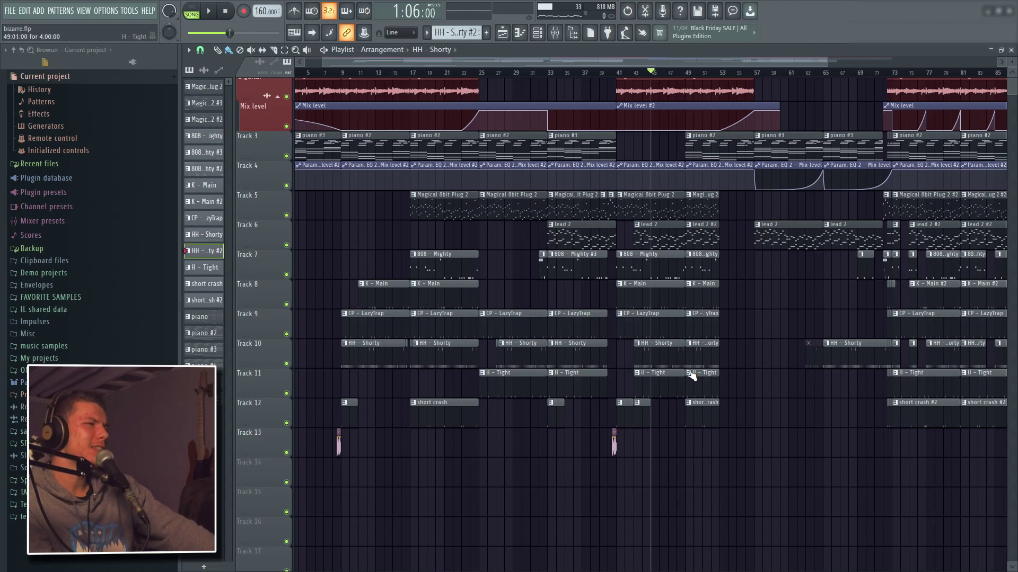
{"action": "left_click_drag", "start_coordinate": [691, 376], "coordinate": [779, 419]}
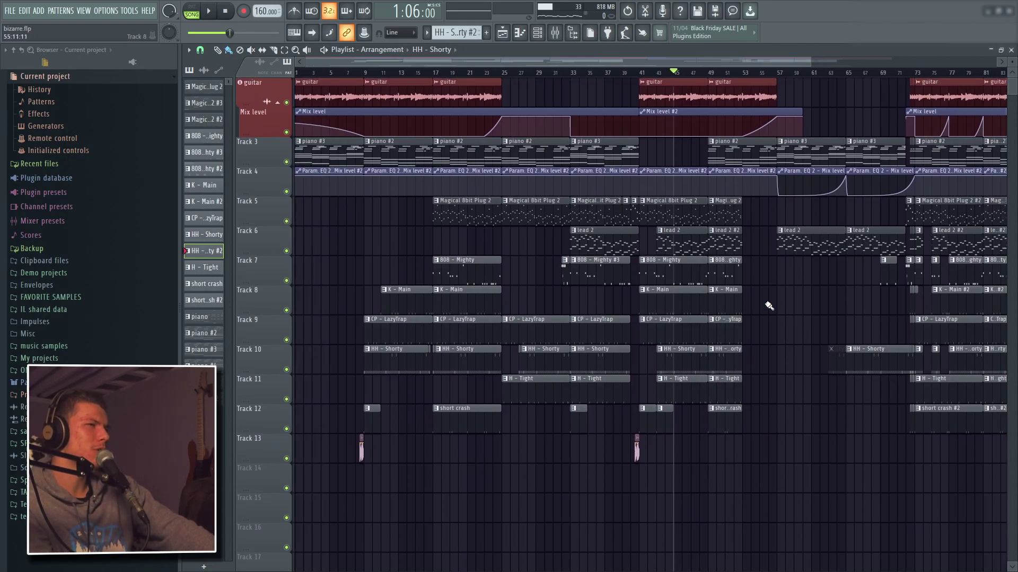
{"action": "scroll", "coordinate": [769, 306], "scroll_direction": "down", "scroll_amount": 2, "text": "ctrl"}
{"action": "left_click", "coordinate": [357, 73]}
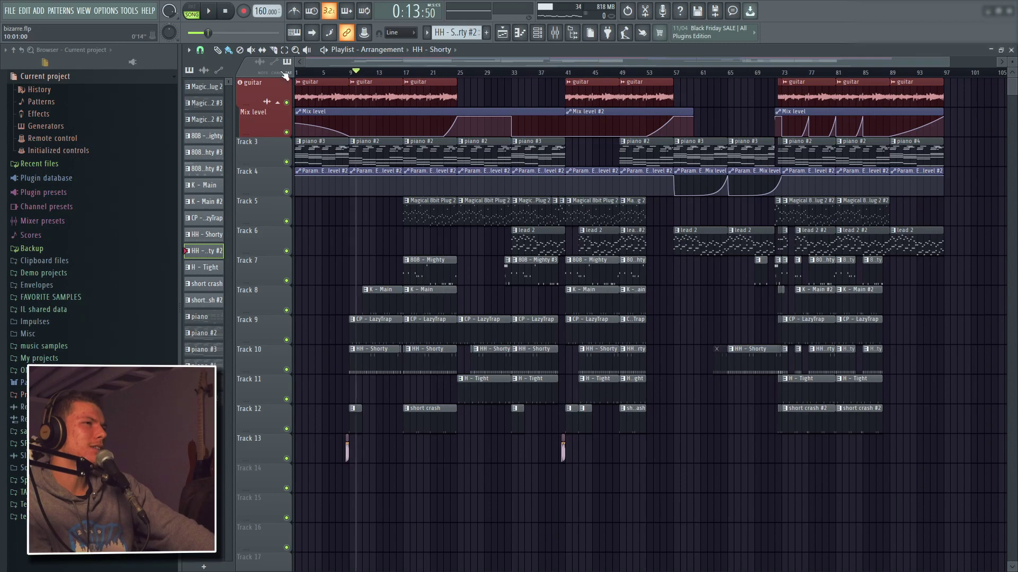
{"action": "key", "text": "Home"}
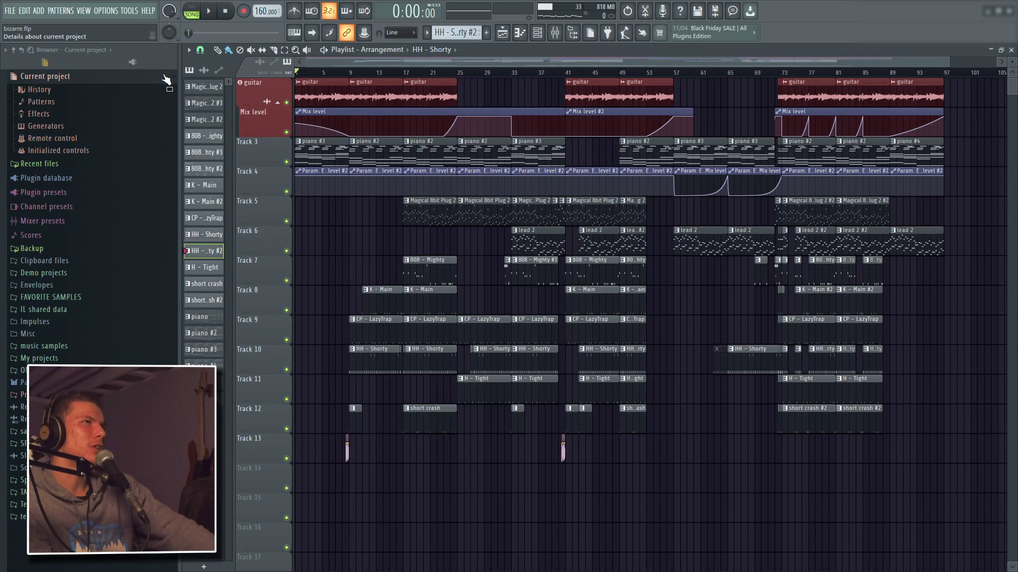
{"action": "scroll", "coordinate": [375, 240], "scroll_direction": "up", "scroll_amount": 2}
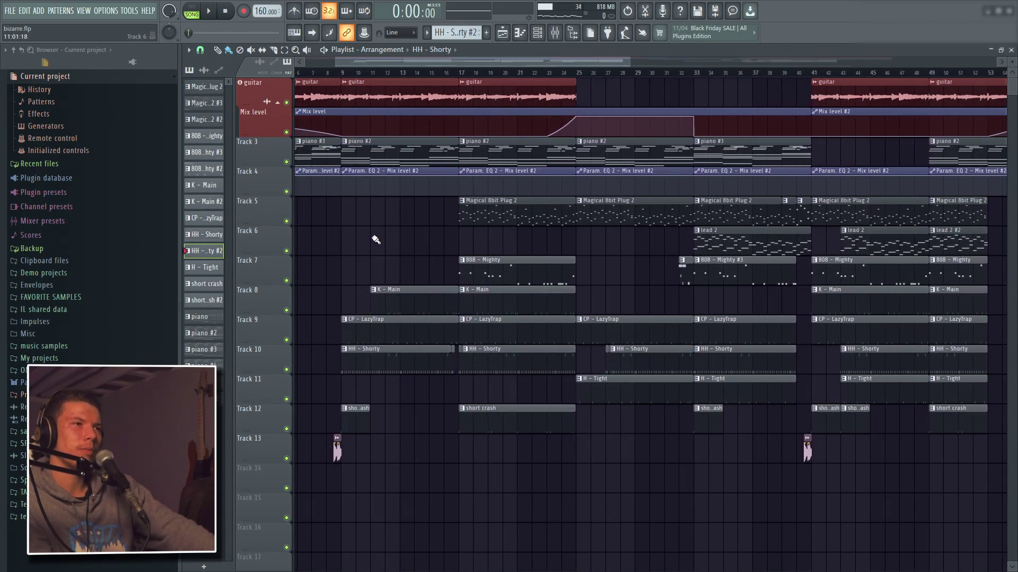
{"action": "scroll", "coordinate": [376, 239], "scroll_direction": "left", "scroll_amount": 2}
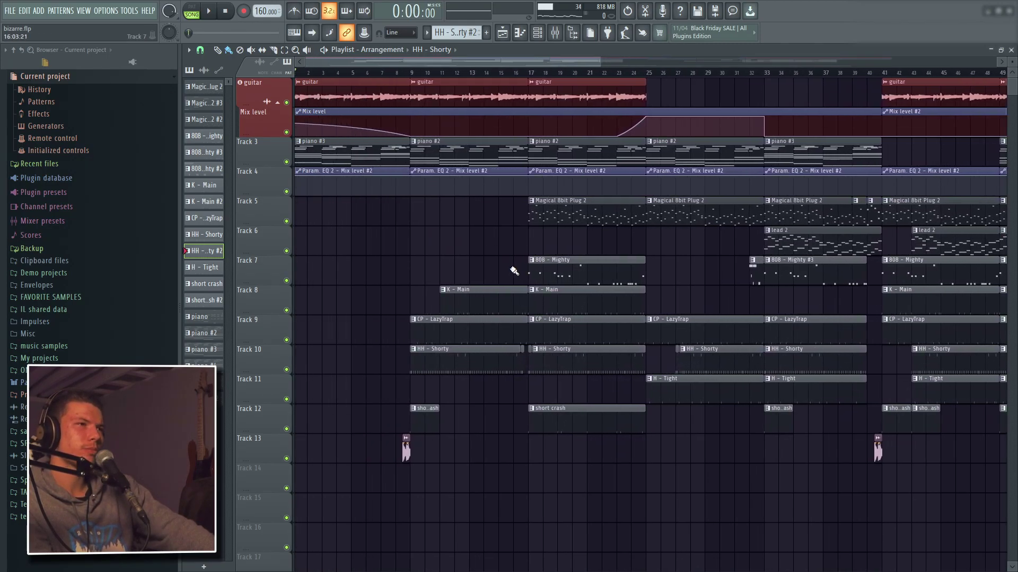
{"action": "left_click", "coordinate": [531, 73]}
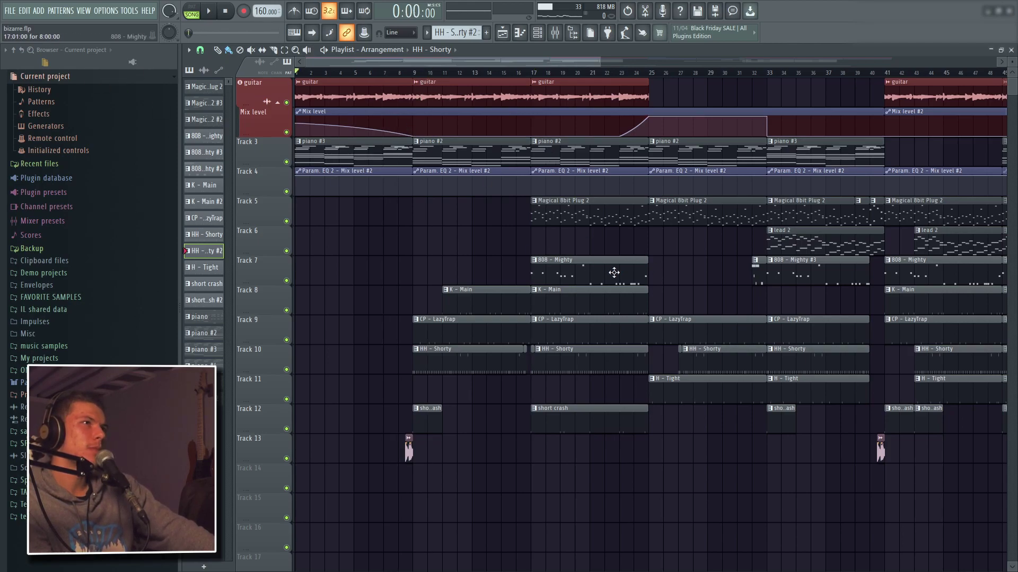
{"action": "scroll", "coordinate": [489, 198], "scroll_direction": "down", "scroll_amount": 3, "text": "ctrl"}
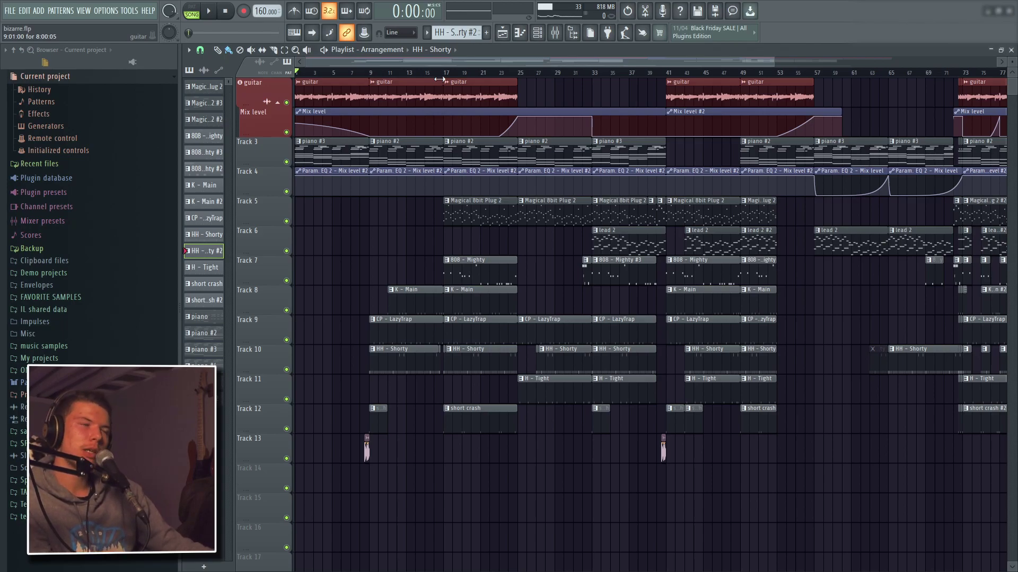
{"action": "scroll", "coordinate": [383, 228], "scroll_direction": "up", "scroll_amount": 5}
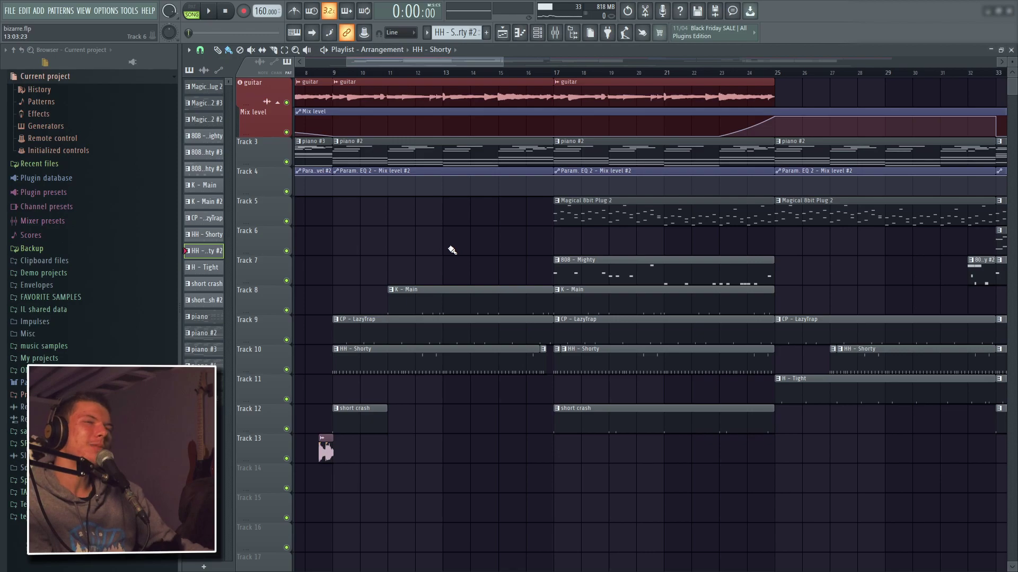
{"action": "scroll", "coordinate": [451, 250], "scroll_direction": "down", "scroll_amount": 5}
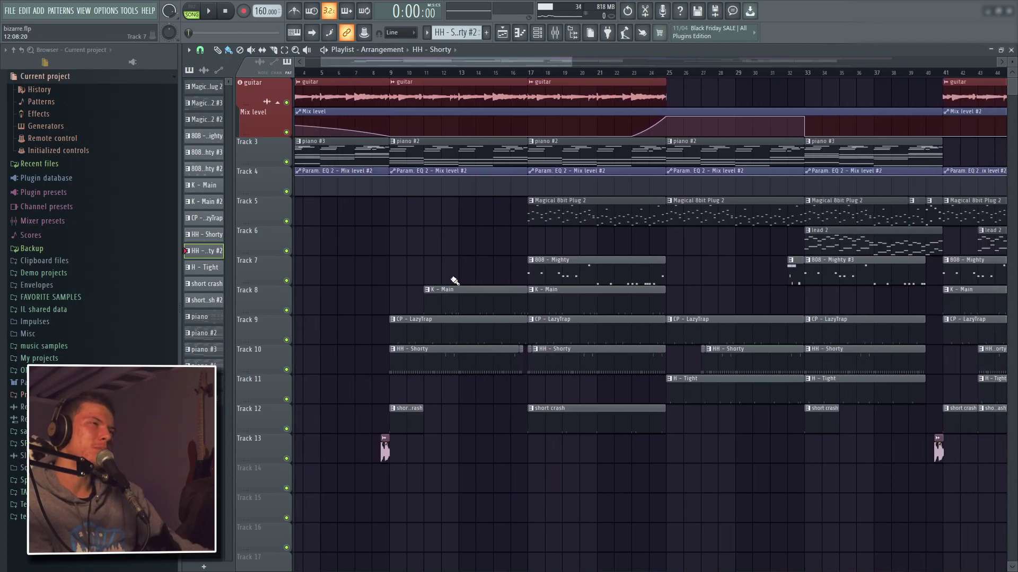
{"action": "scroll", "coordinate": [583, 291], "scroll_direction": "left", "scroll_amount": 2}
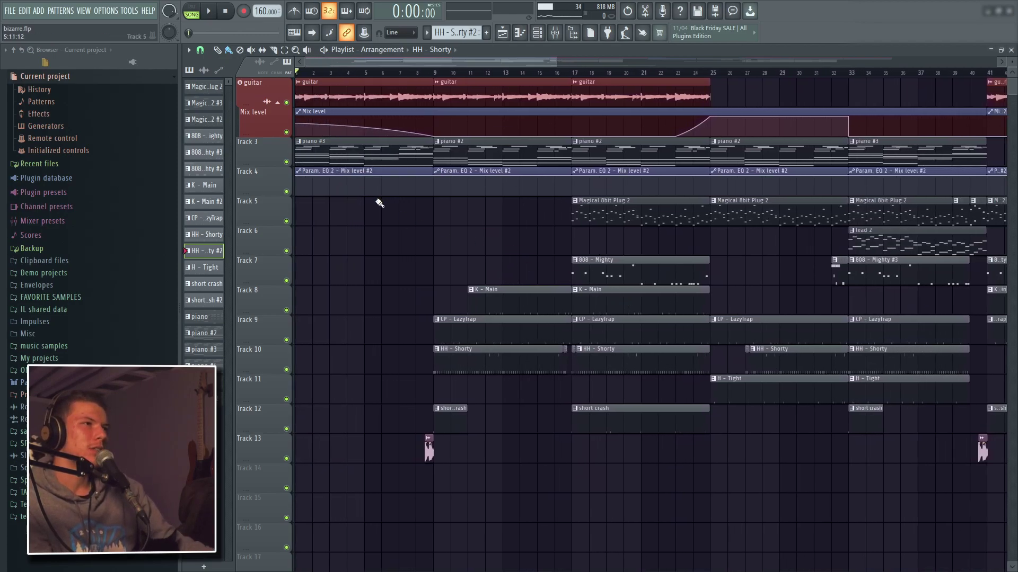
{"action": "scroll", "coordinate": [455, 228], "scroll_direction": "down", "scroll_amount": 1}
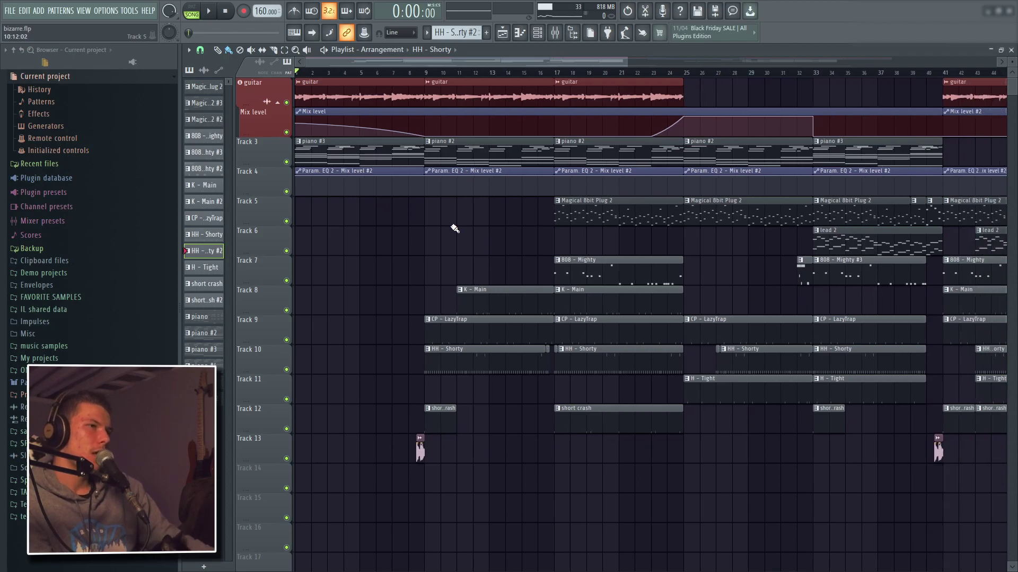
{"action": "scroll", "coordinate": [454, 228], "scroll_direction": "down", "scroll_amount": 2}
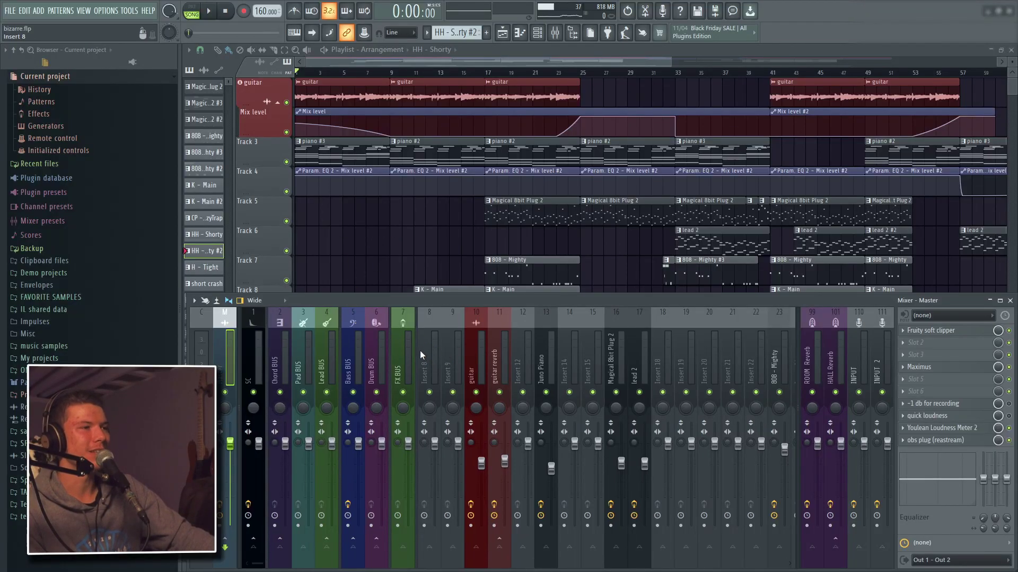
Close the mixer with F9 and select all test-vocal clips on the VOX track
{"action": "key", "text": "F9"}
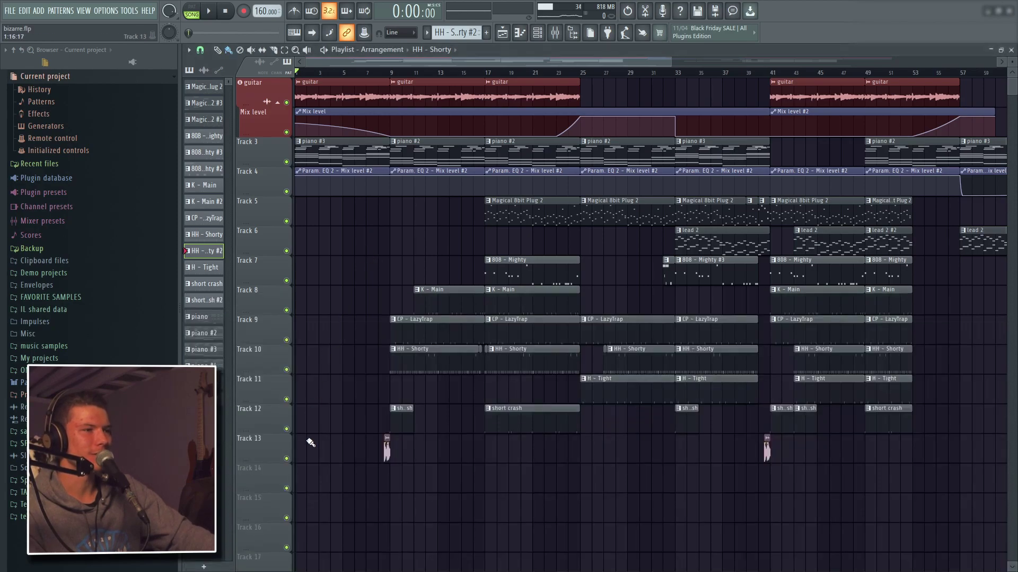
{"action": "scroll", "coordinate": [422, 250], "scroll_direction": "down", "scroll_amount": 2}
{"action": "scroll", "coordinate": [422, 250], "scroll_direction": "down", "scroll_amount": 9}
{"action": "left_click", "coordinate": [281, 393]}
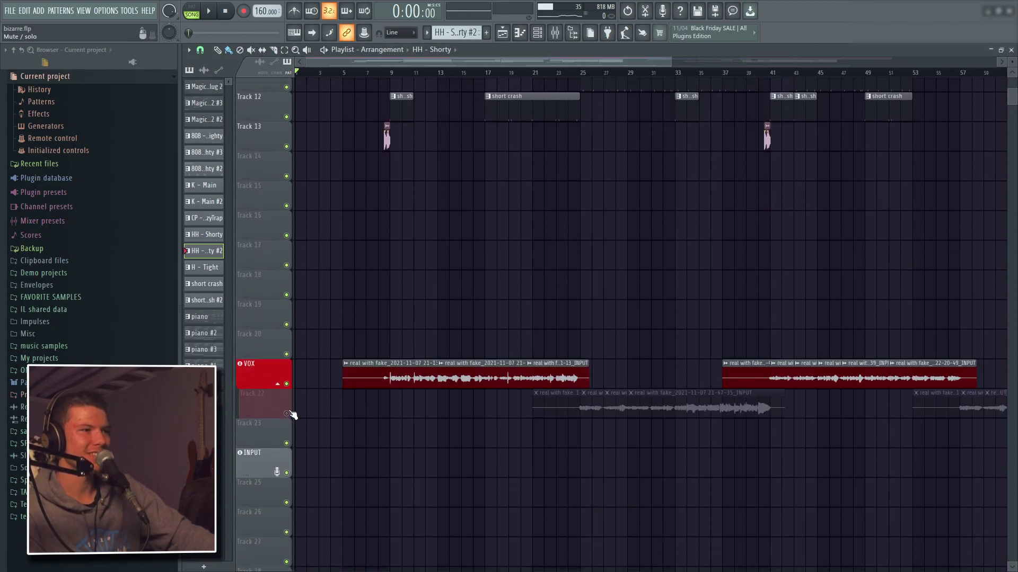